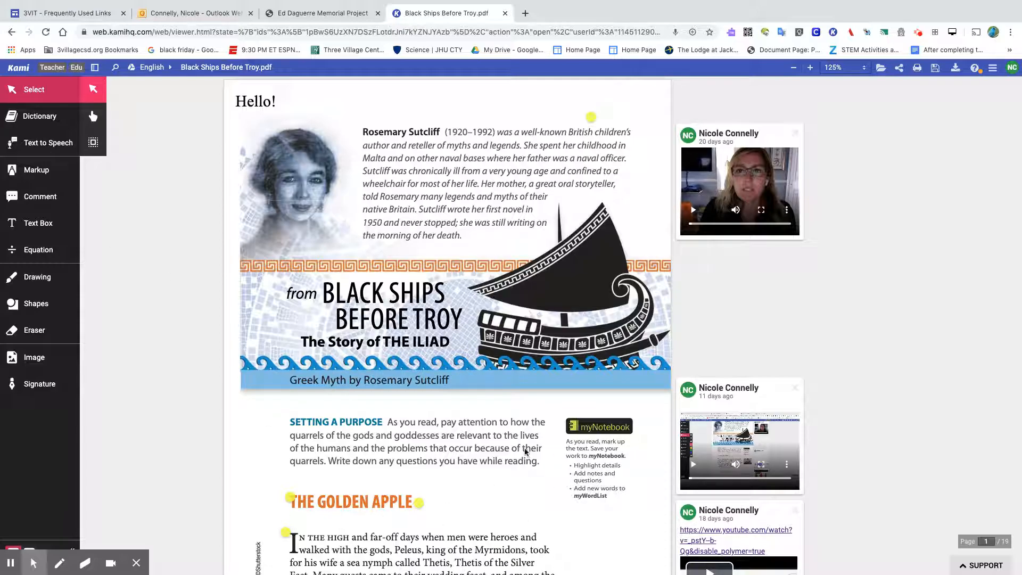
Look up the word "SETTING" from the "Setting a Purpose" heading in the Dictionary and dismiss its definition.
scroll(368, 462, "down", 1)
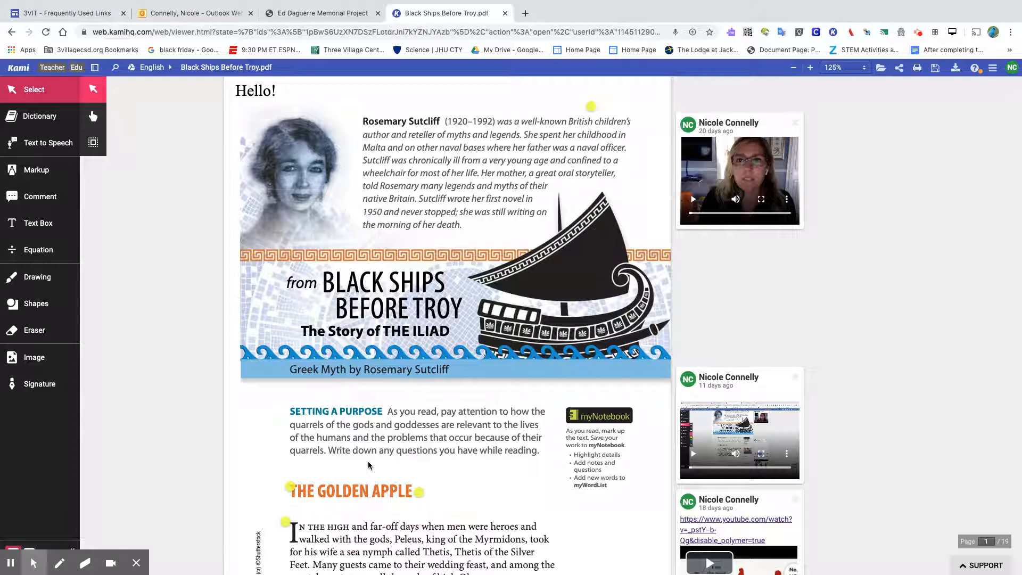
scroll(368, 466, "up", 1)
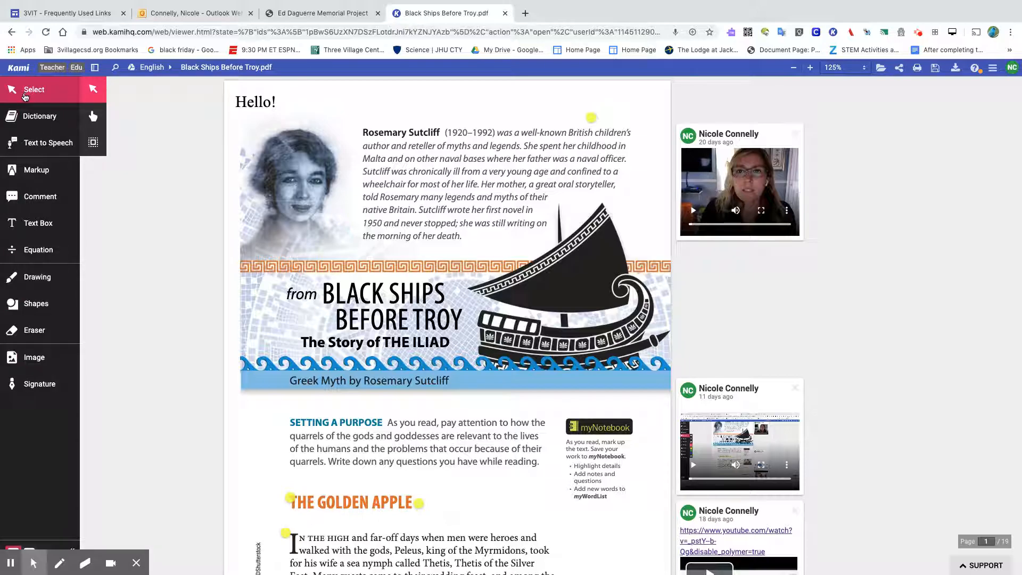
left_click(39, 121)
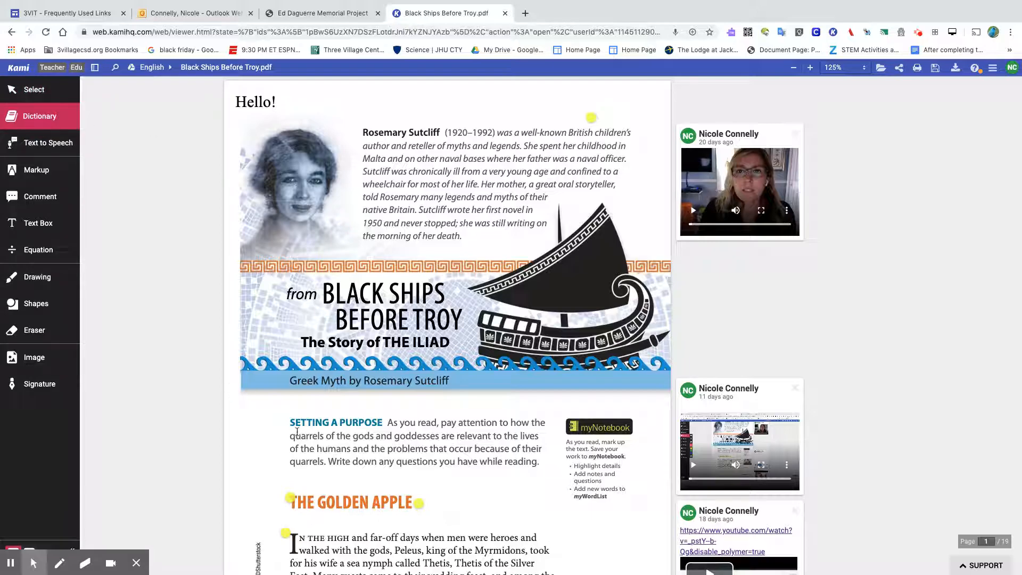
left_click_drag(291, 423, 329, 425)
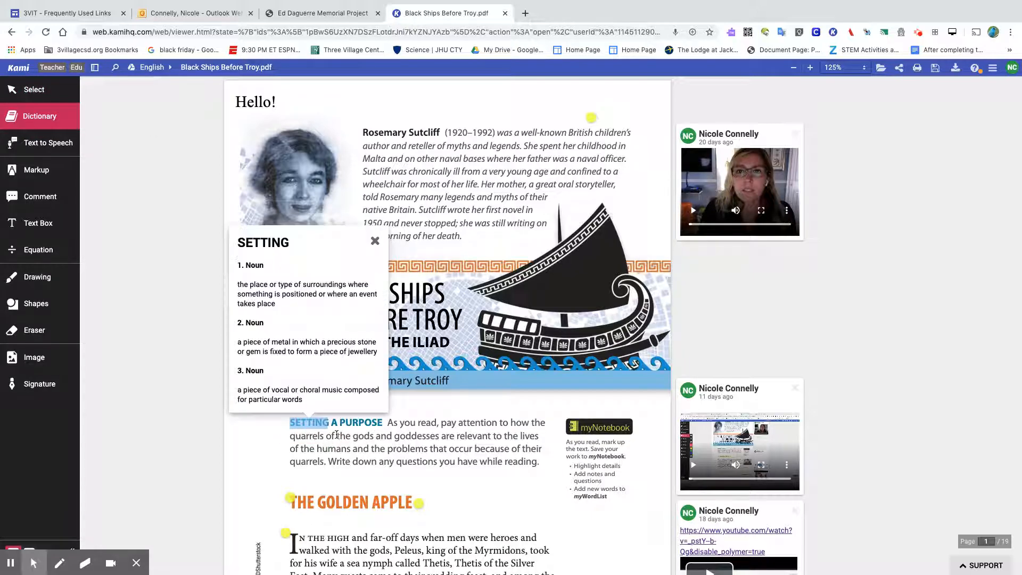
left_click(376, 242)
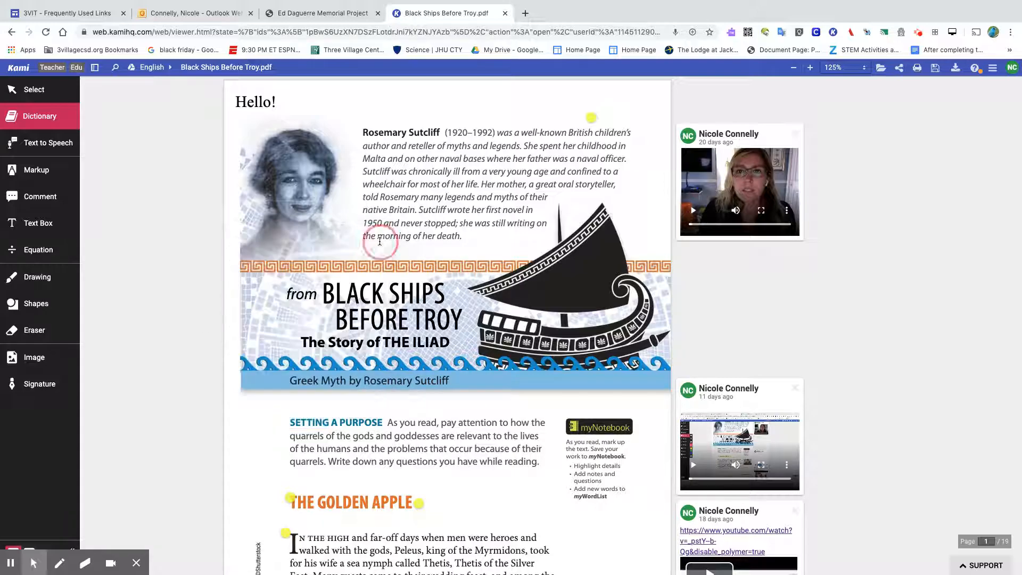
Set the Text to Speech reading speed to 1.0x.
left_click(39, 147)
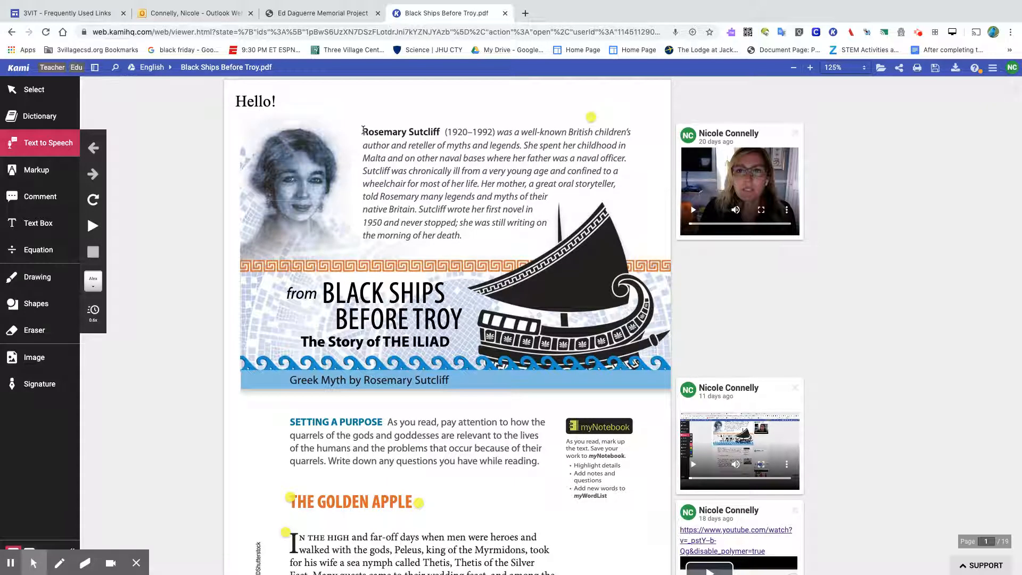
left_click(96, 319)
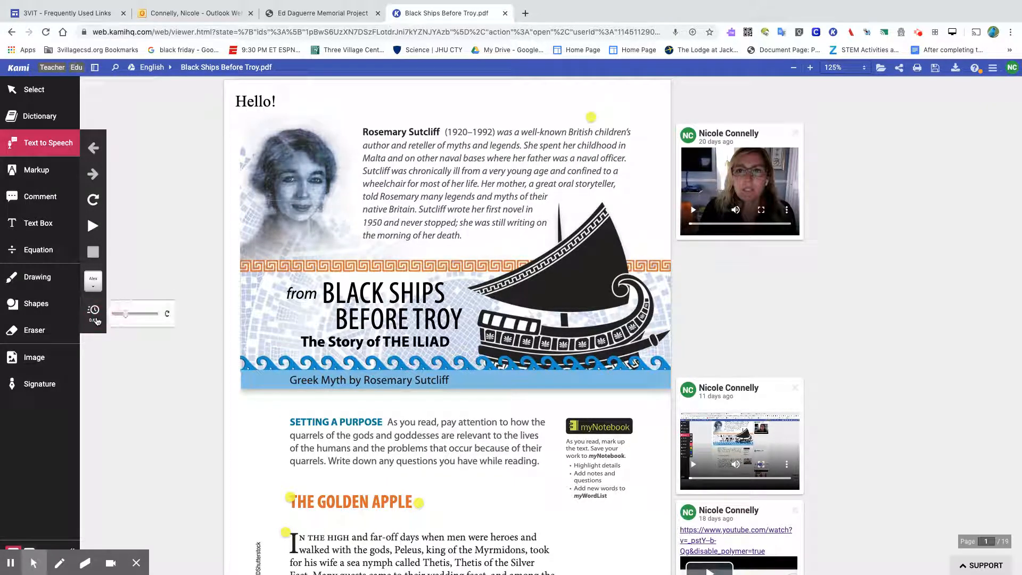
left_click(135, 316)
left_click_drag(135, 316, 148, 314)
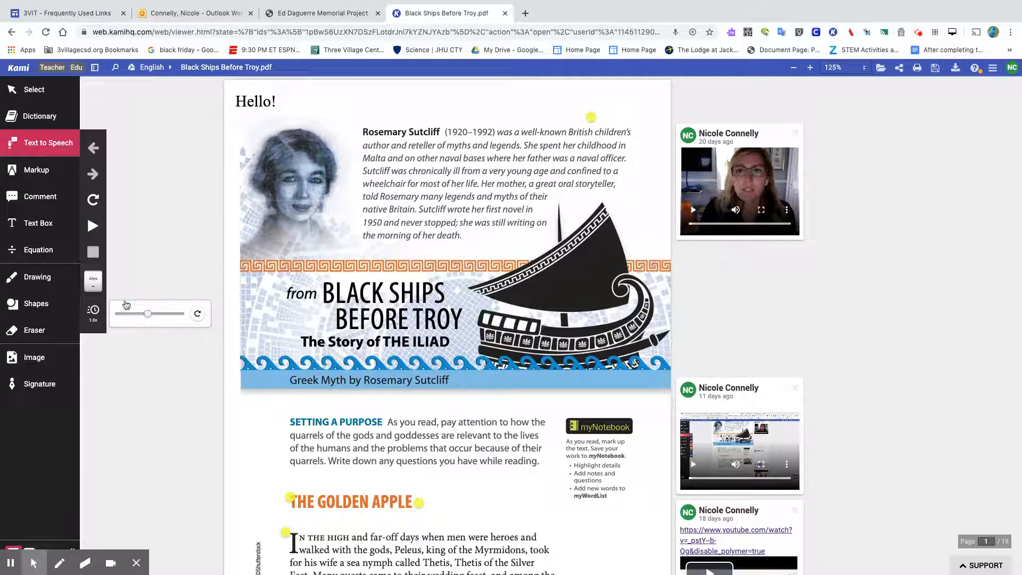
Review the available reading voices, then have the author biography read aloud from its beginning and stop the playback.
left_click(93, 287)
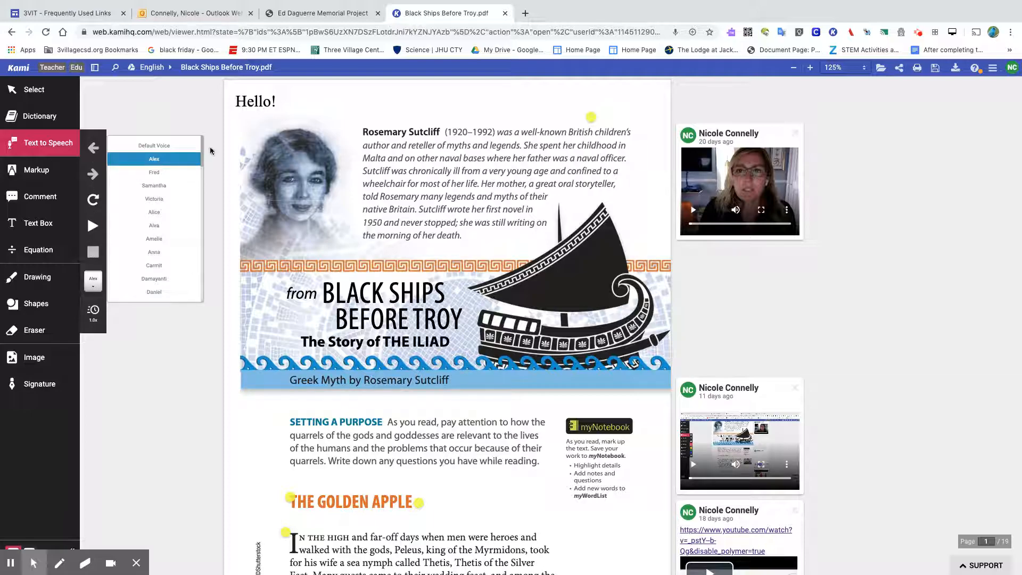
left_click(363, 130)
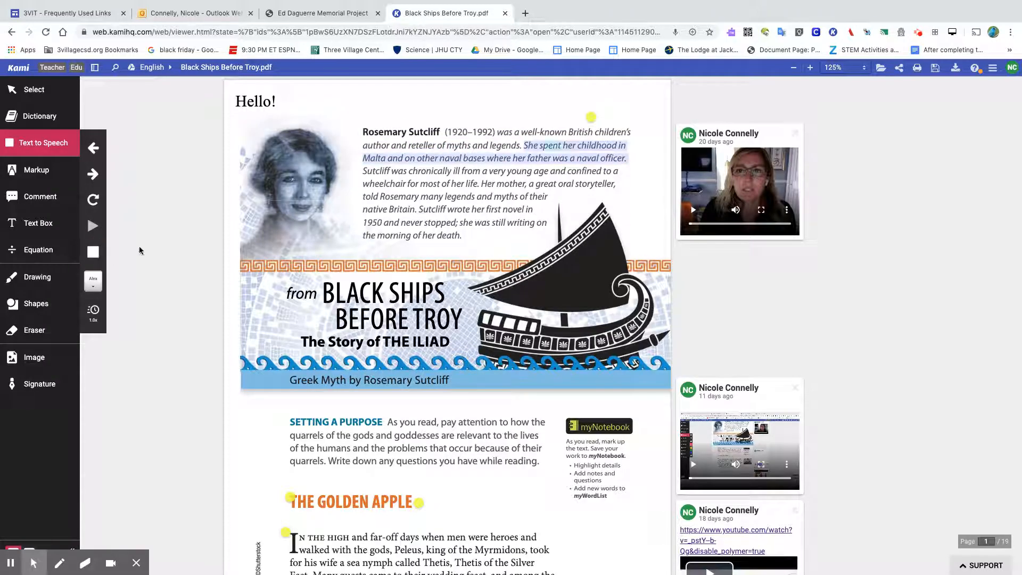
left_click(94, 250)
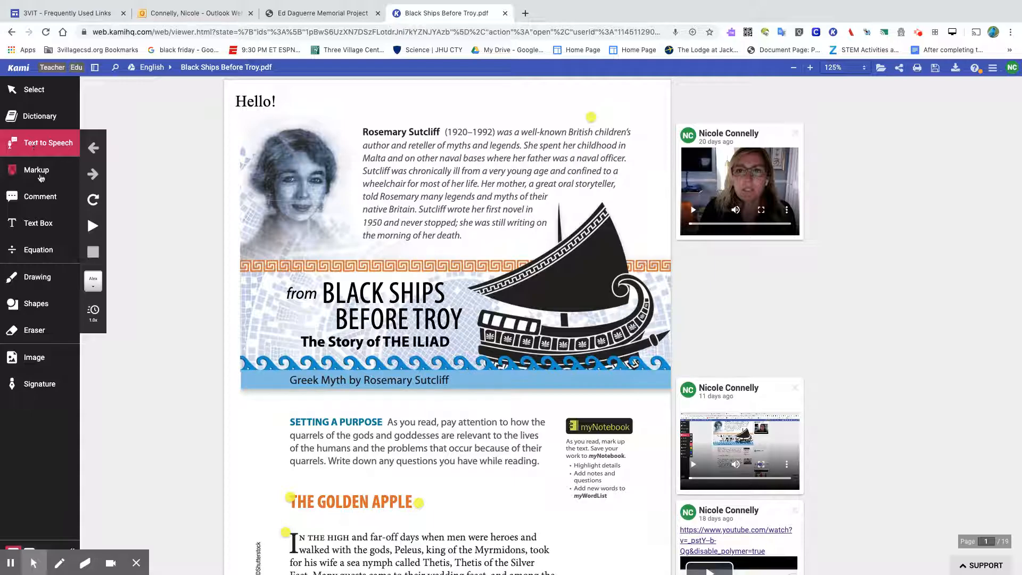
Highlight the author's bold name at the start of the biography in cyan.
left_click(40, 174)
left_click_drag(362, 132, 441, 133)
mouse_move(101, 299)
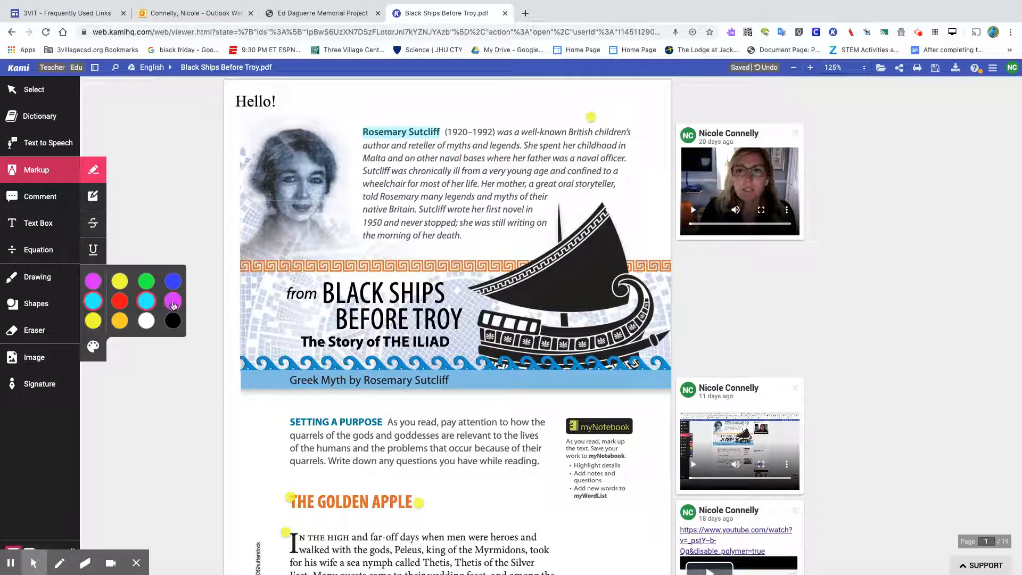
Draw a cyan box highlight over the whole "Setting a Purpose" paragraph.
left_click(93, 197)
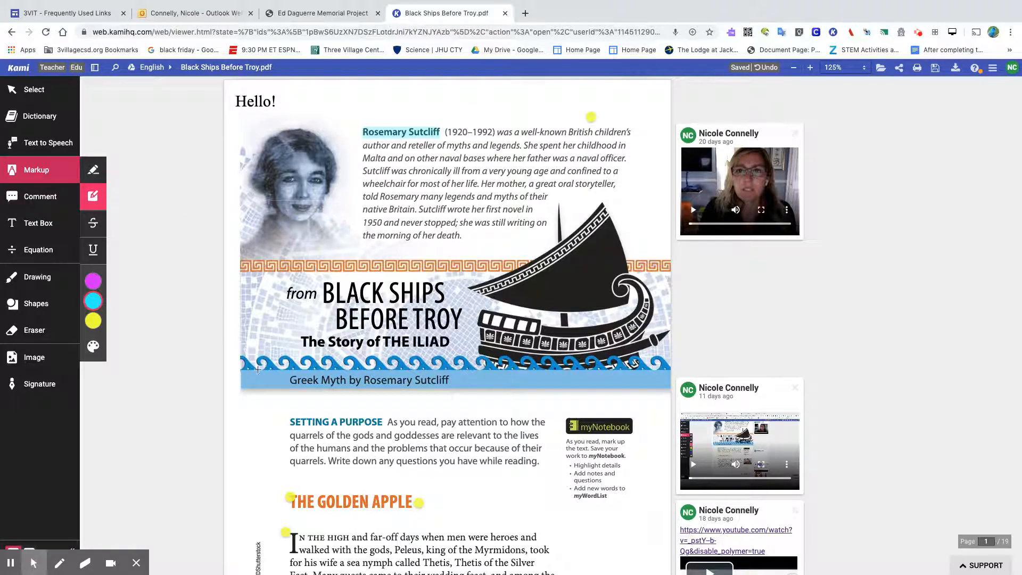
left_click(288, 414)
left_click_drag(288, 413, 553, 470)
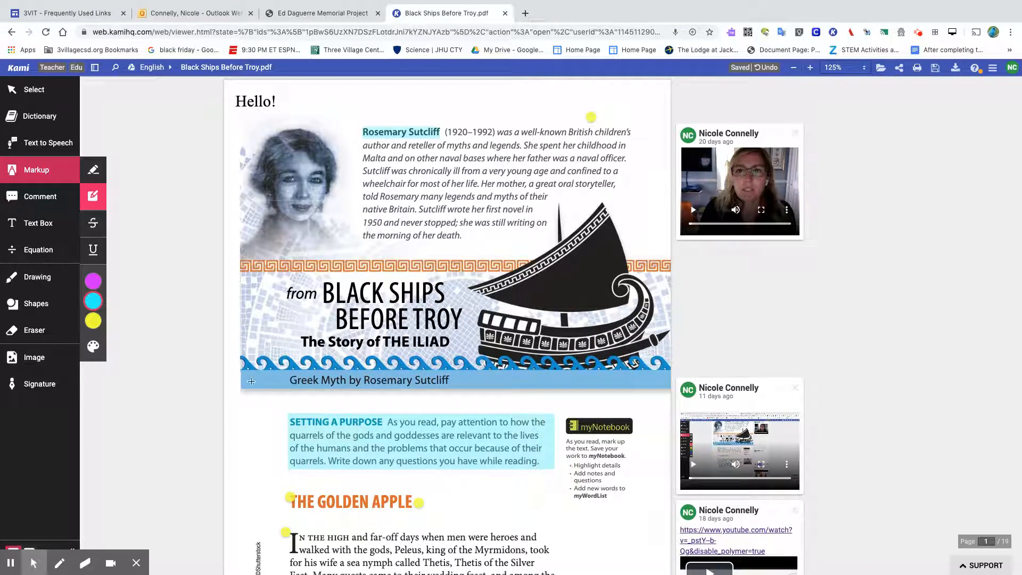
Strike through the author's first name in the biography's "many legends and myths" sentence in yellow, and switch the markup to Underline.
left_click(91, 230)
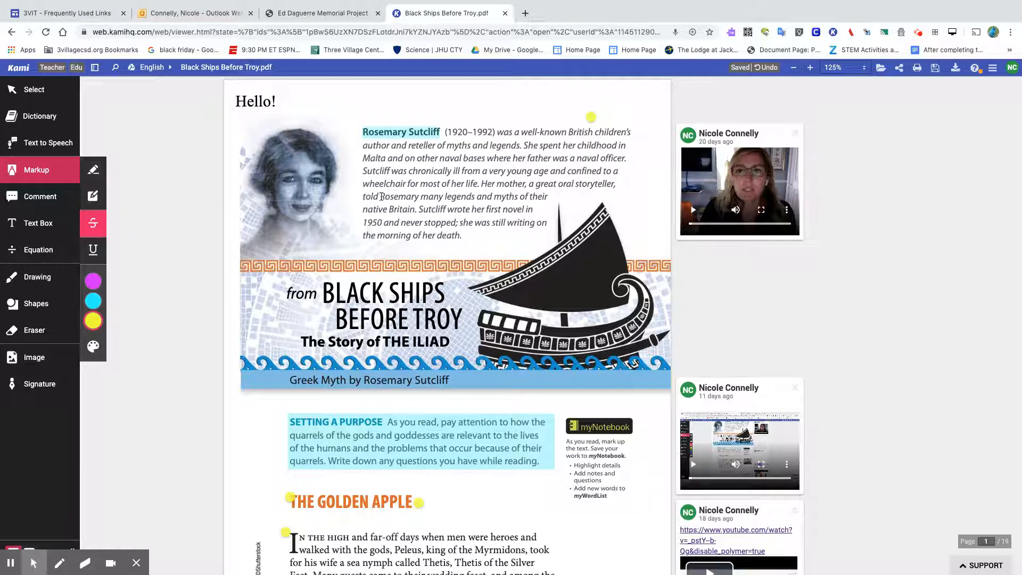
left_click_drag(381, 196, 419, 197)
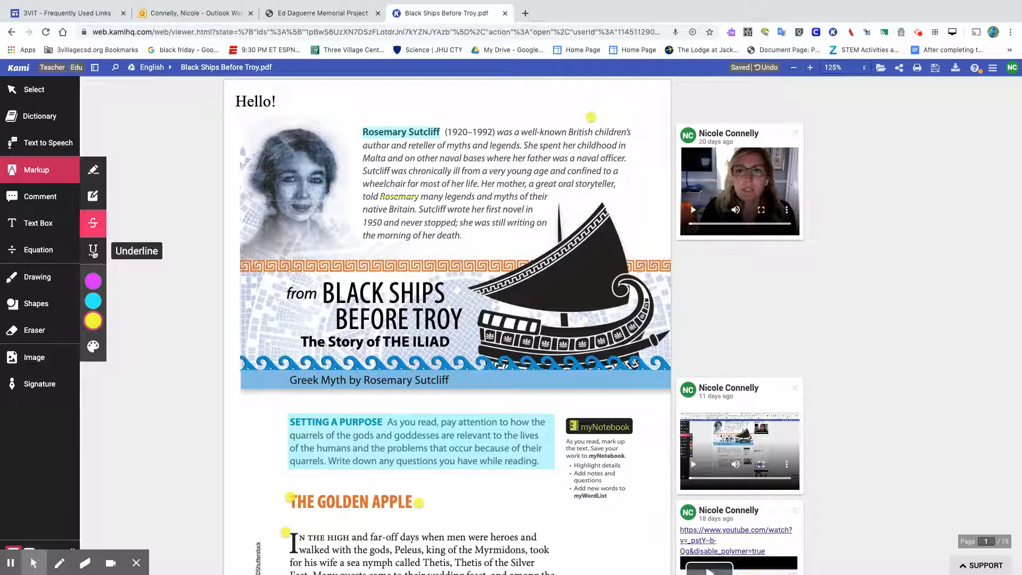
left_click(94, 253)
mouse_move(91, 284)
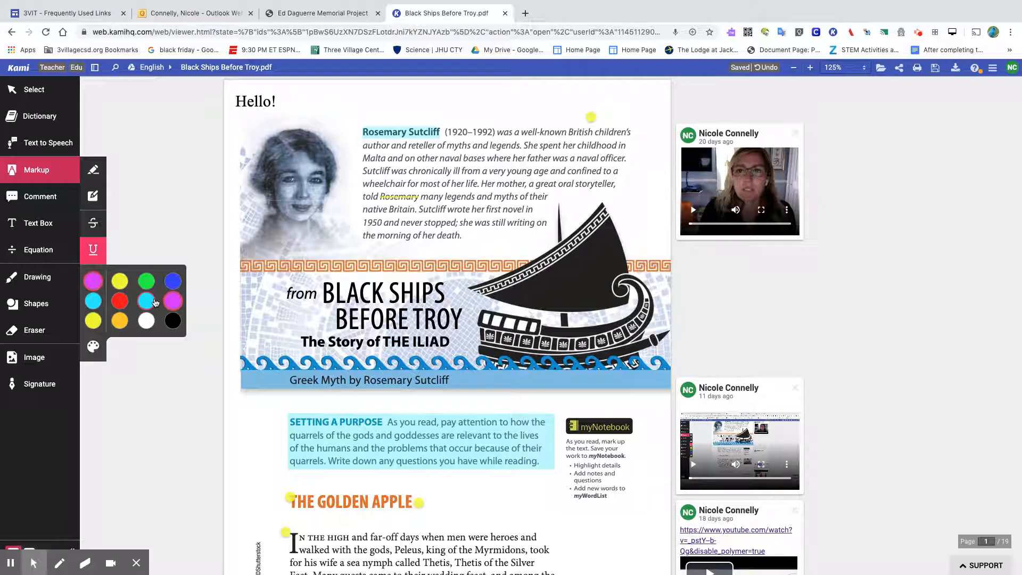
Add a text comment reading "Hello!" beside the author's highlighted name.
left_click(30, 198)
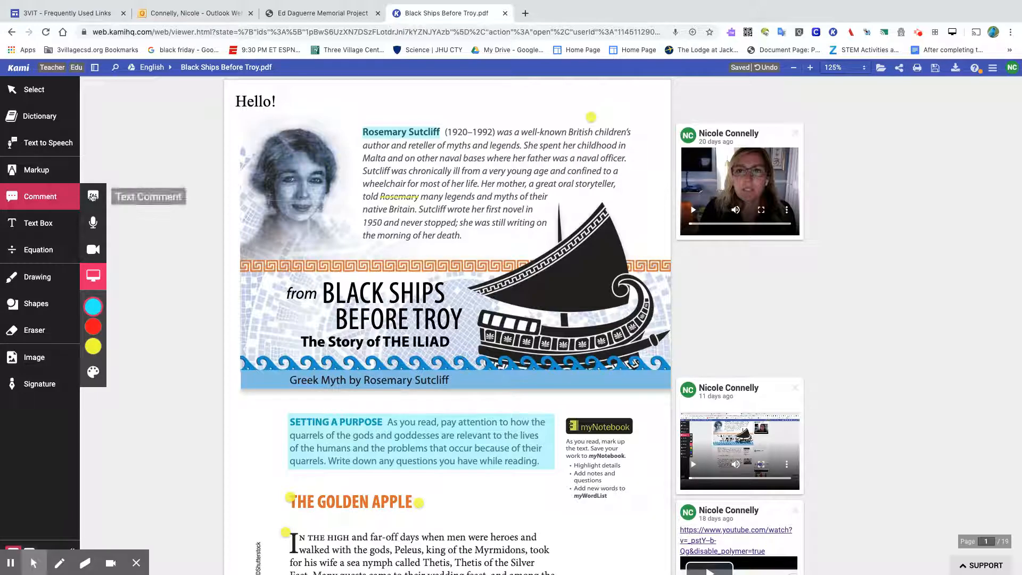
left_click(93, 197)
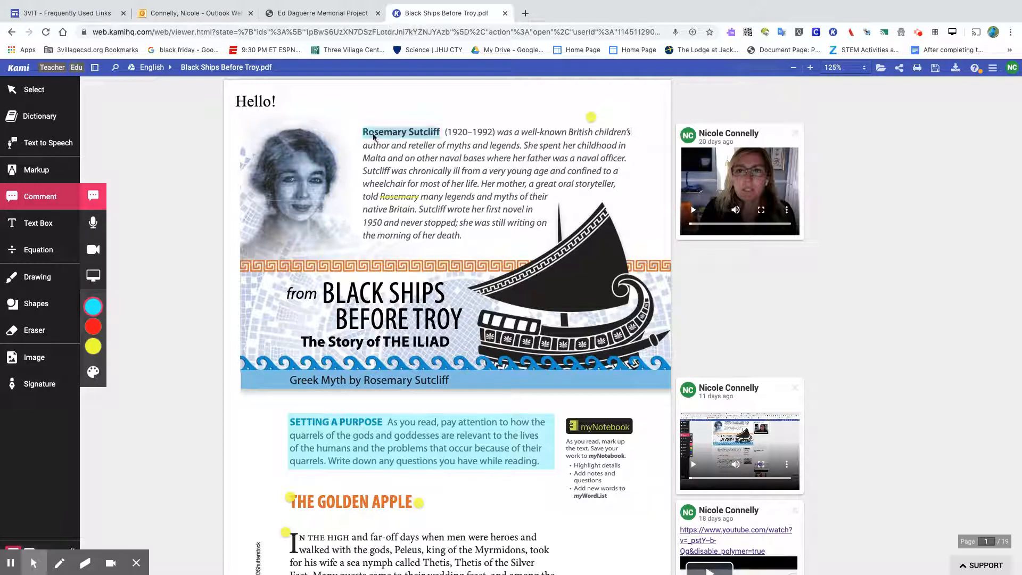
left_click(355, 130)
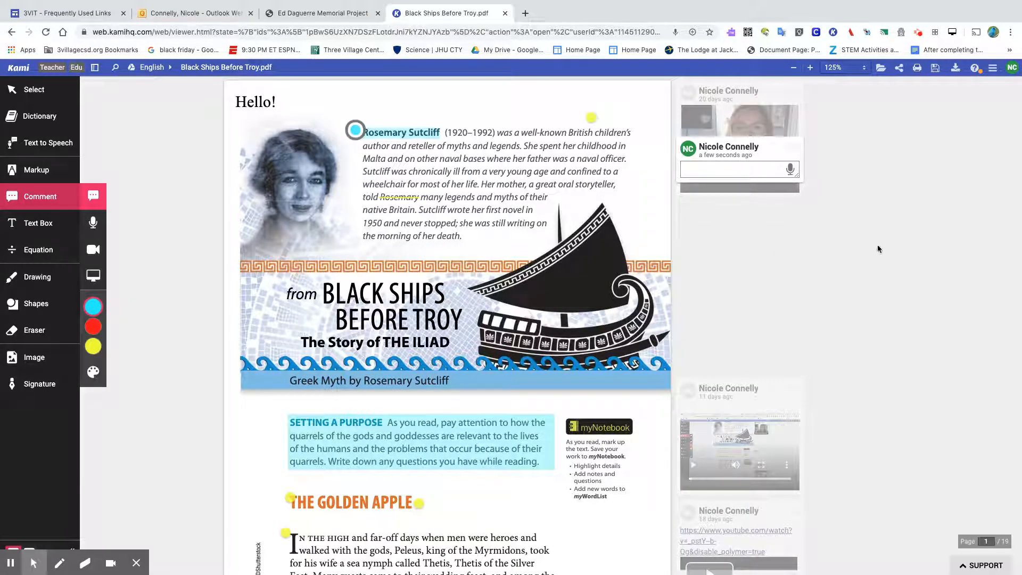
type("Hello!")
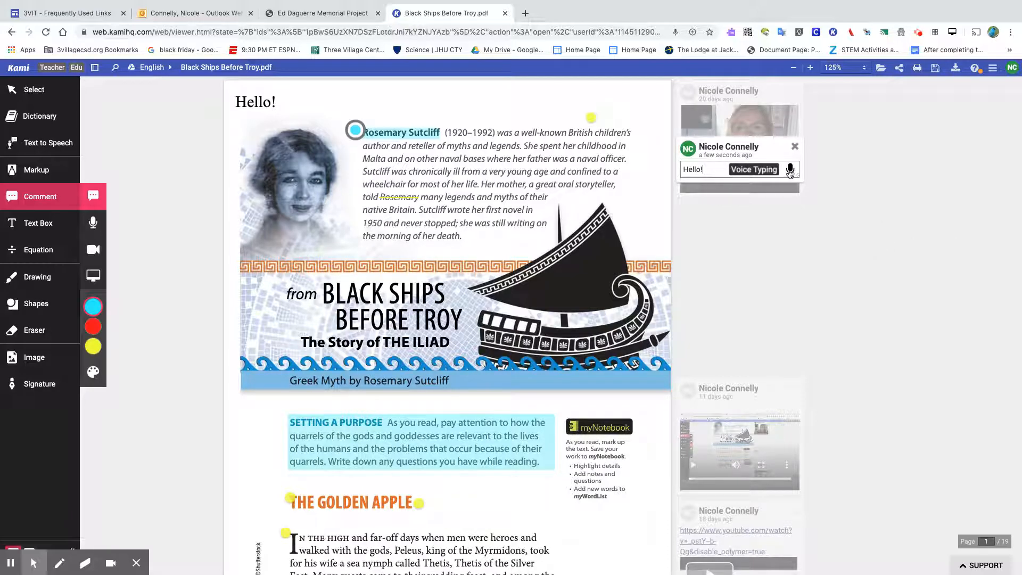
left_click(913, 170)
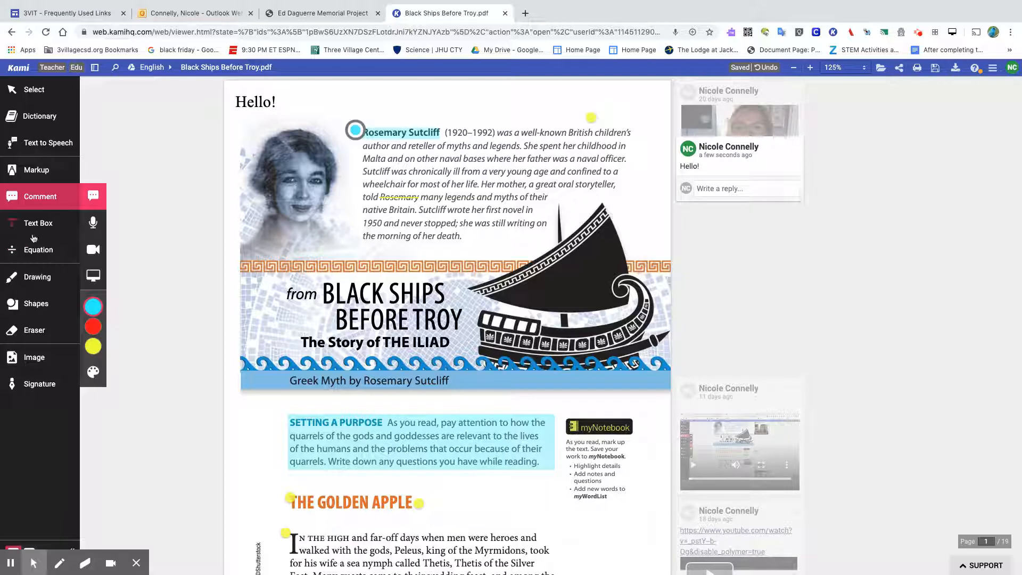
Record a voice comment of about 11 seconds beside the word "from" in the story title.
left_click(93, 224)
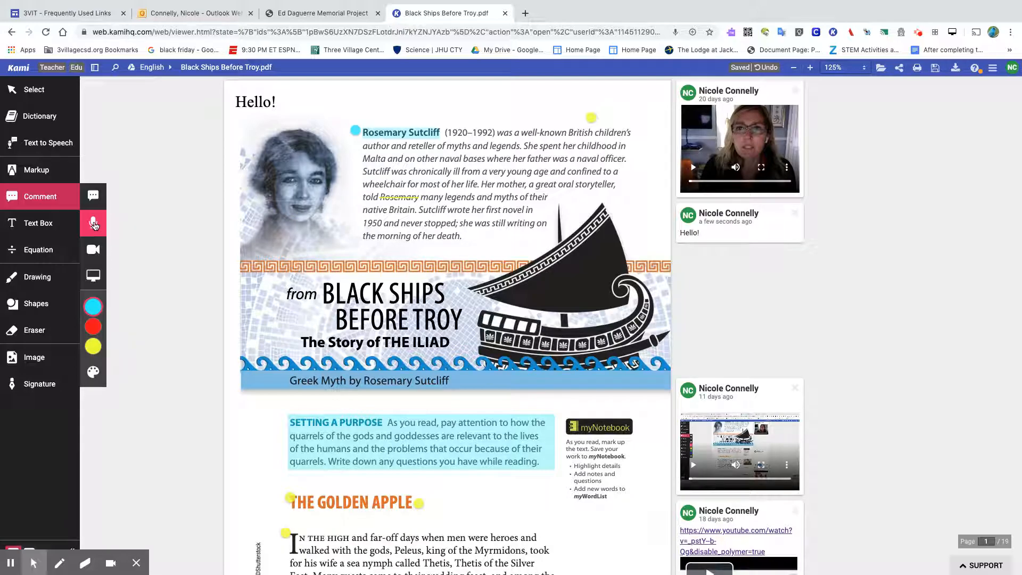
left_click(282, 288)
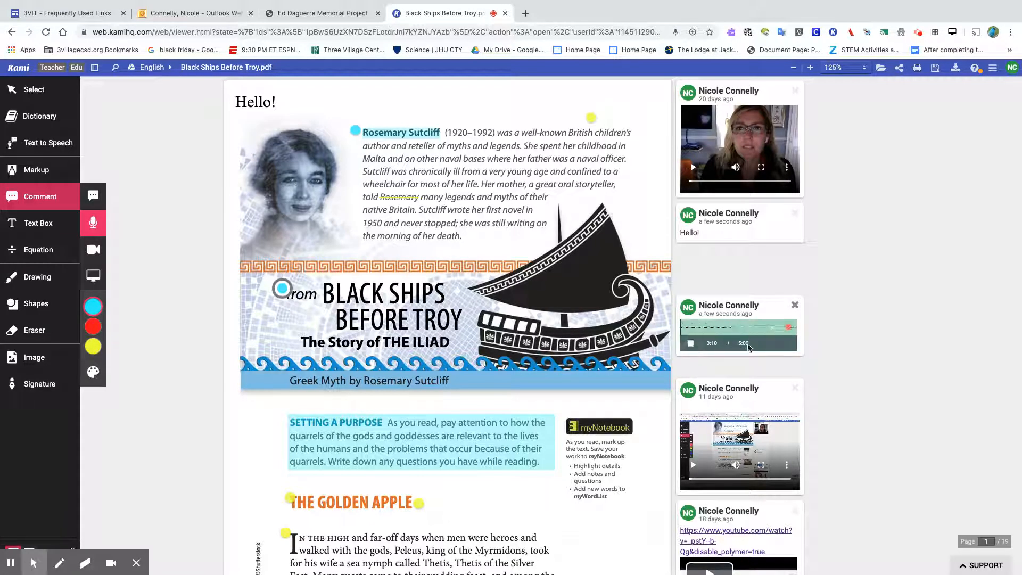
left_click(691, 345)
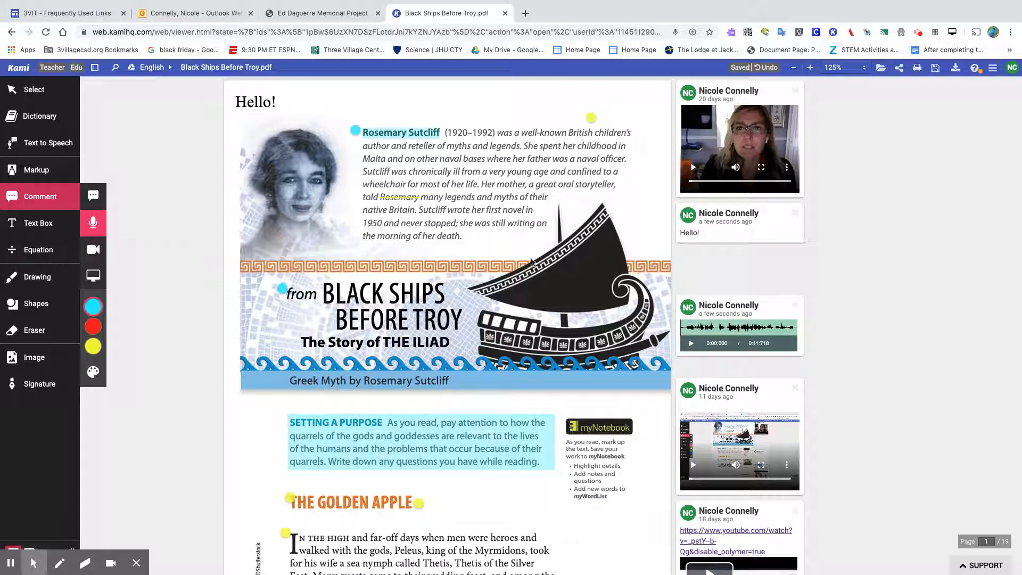
Record a short webcam video comment at the start of the "Setting a Purpose" paragraph.
left_click(94, 253)
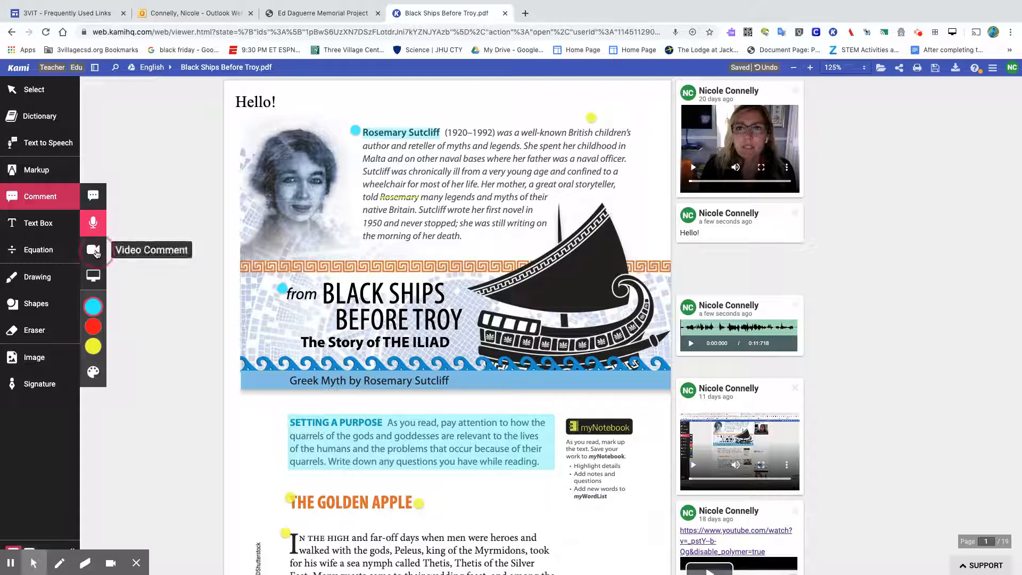
left_click(284, 420)
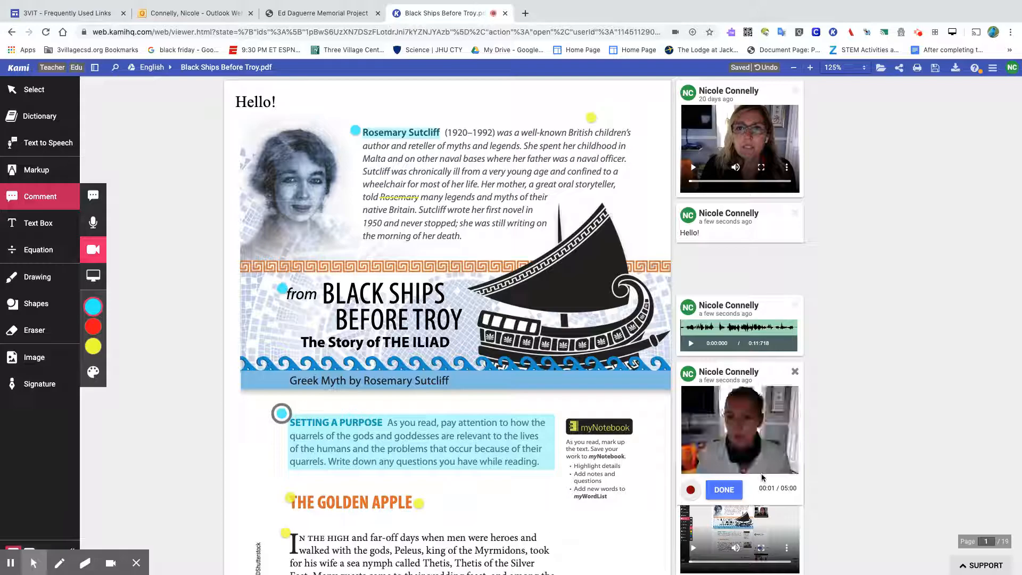
left_click(725, 489)
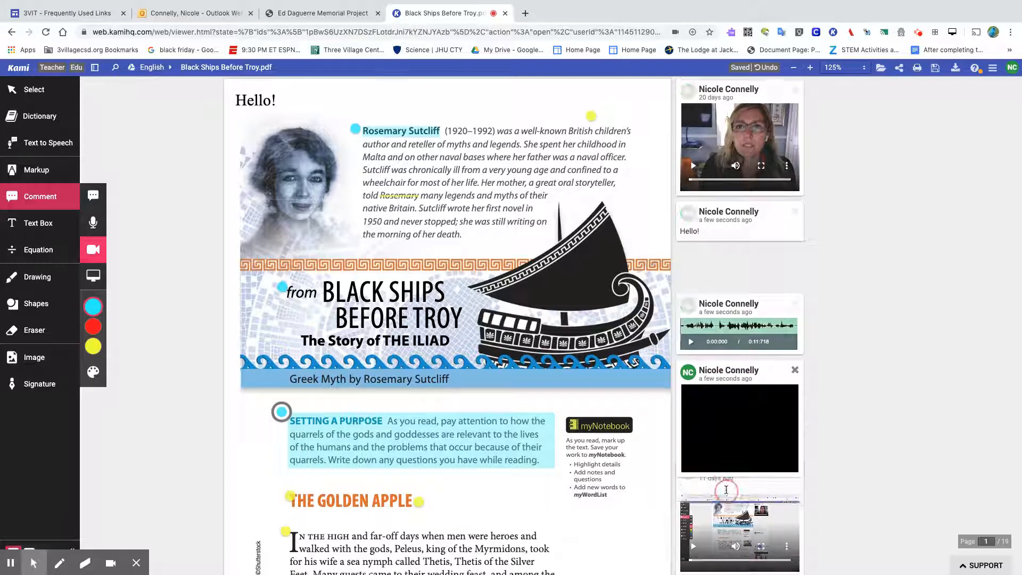
Record a screen capture comment of about 8 seconds at the end of the first line under "The Golden Apple".
left_click(95, 280)
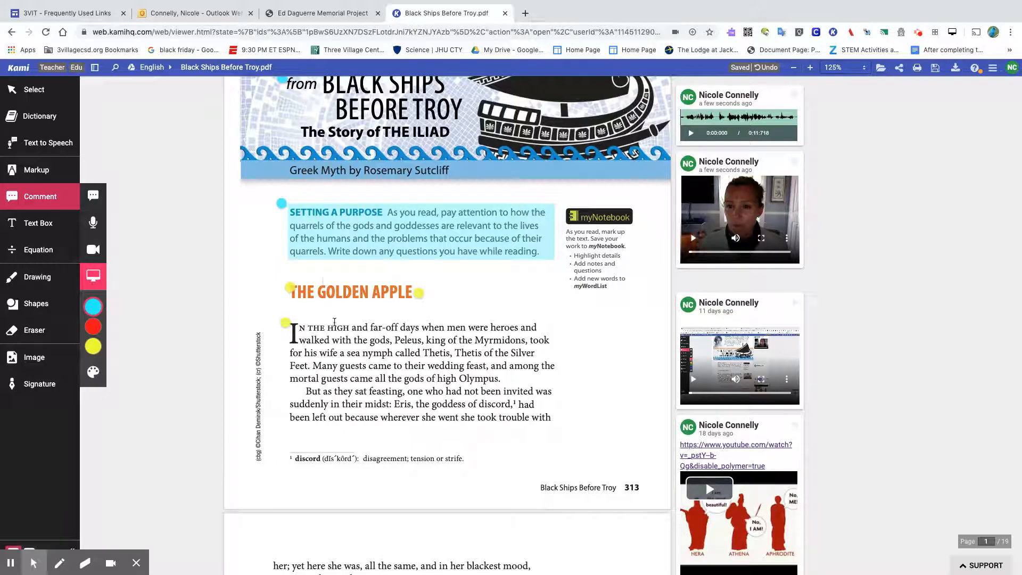
left_click(541, 327)
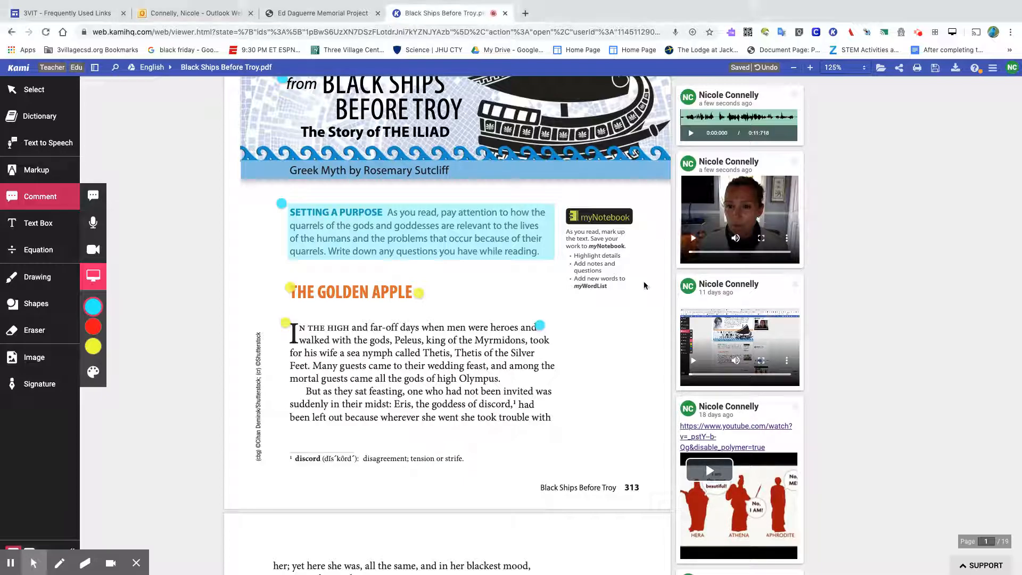
left_click(700, 334)
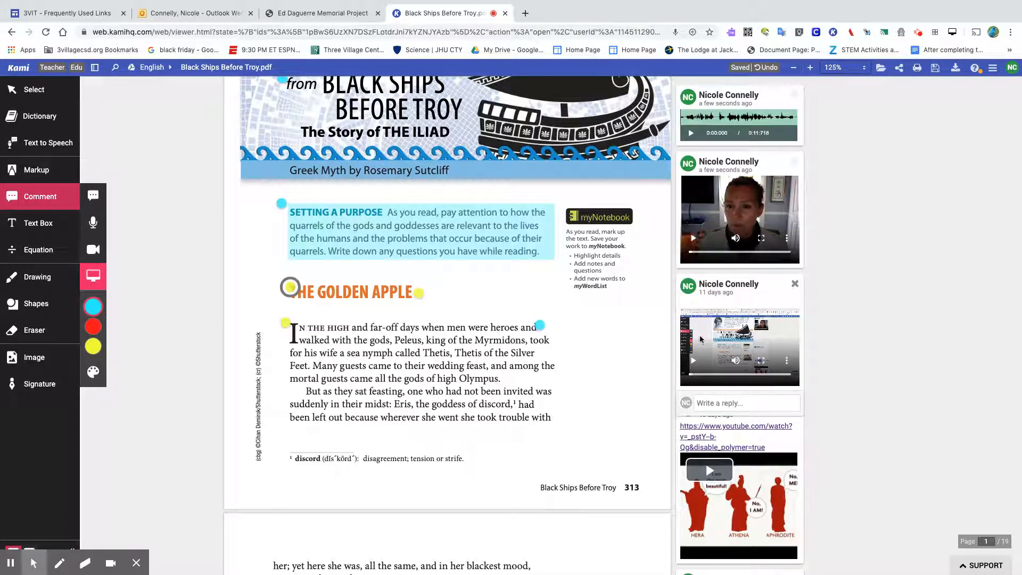
scroll(738, 365, "down", 3)
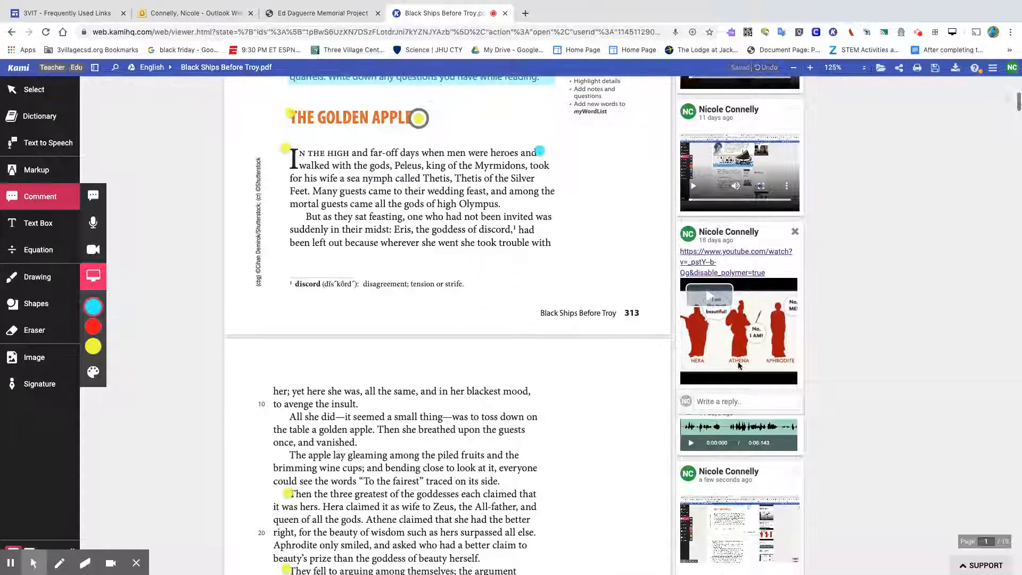
scroll(738, 365, "down", 2)
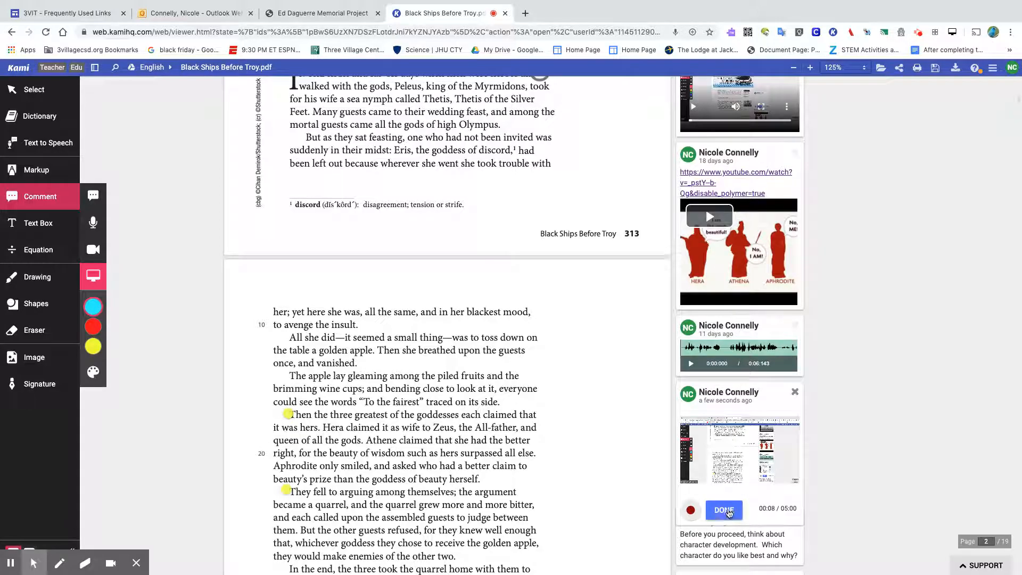
left_click(725, 511)
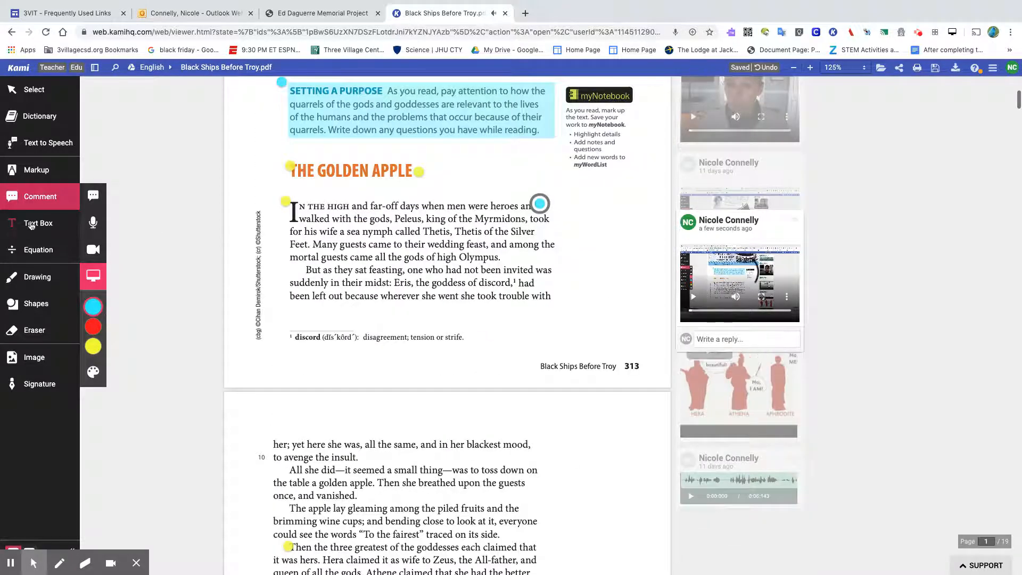
Add a text box under the last paragraph of page 313 reading "Why were the goddesses fighting?" and widen it to fit one line.
left_click(32, 226)
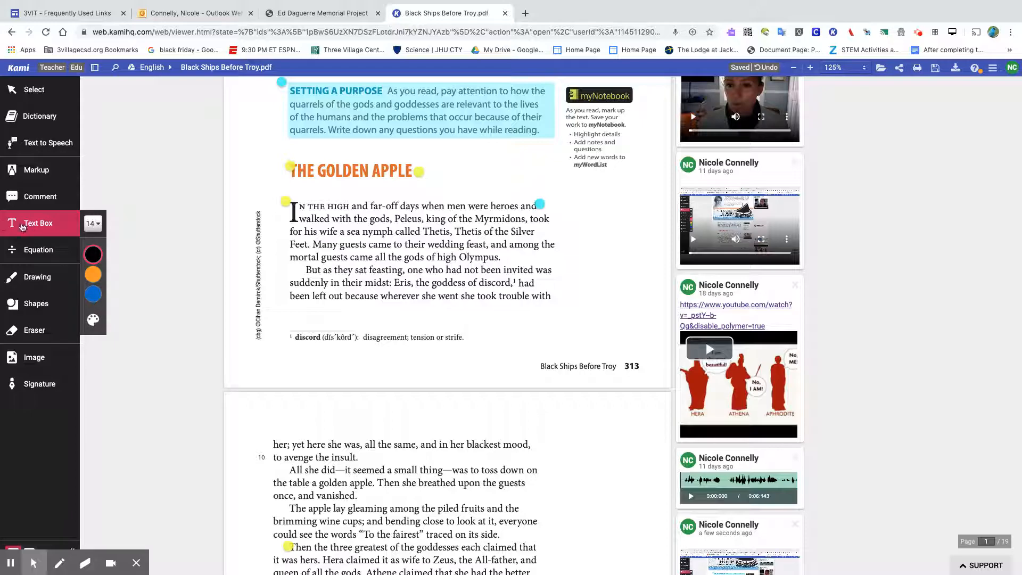
left_click(292, 317)
left_click_drag(301, 327, 401, 328)
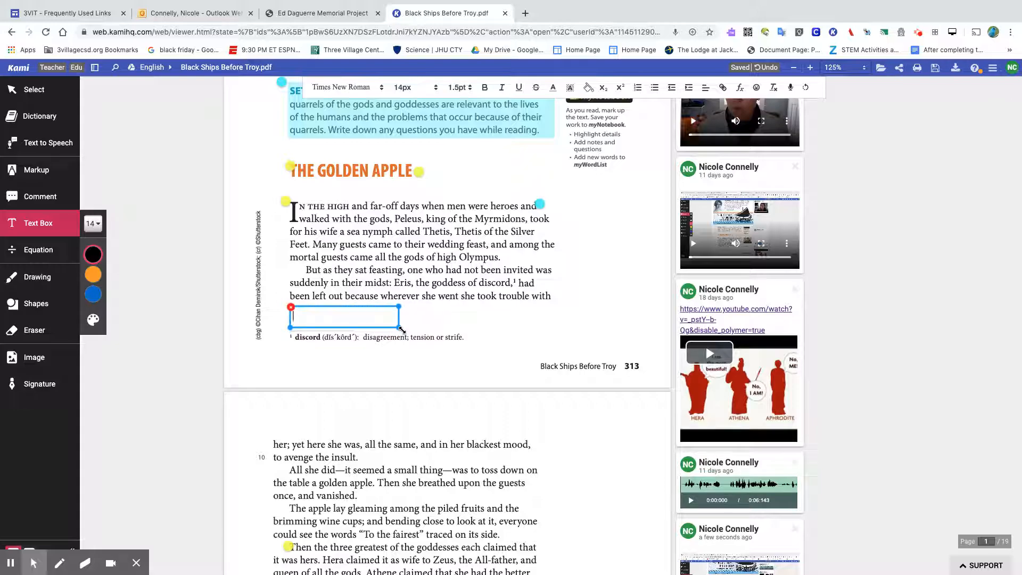
type("Why were the goddesses fighti")
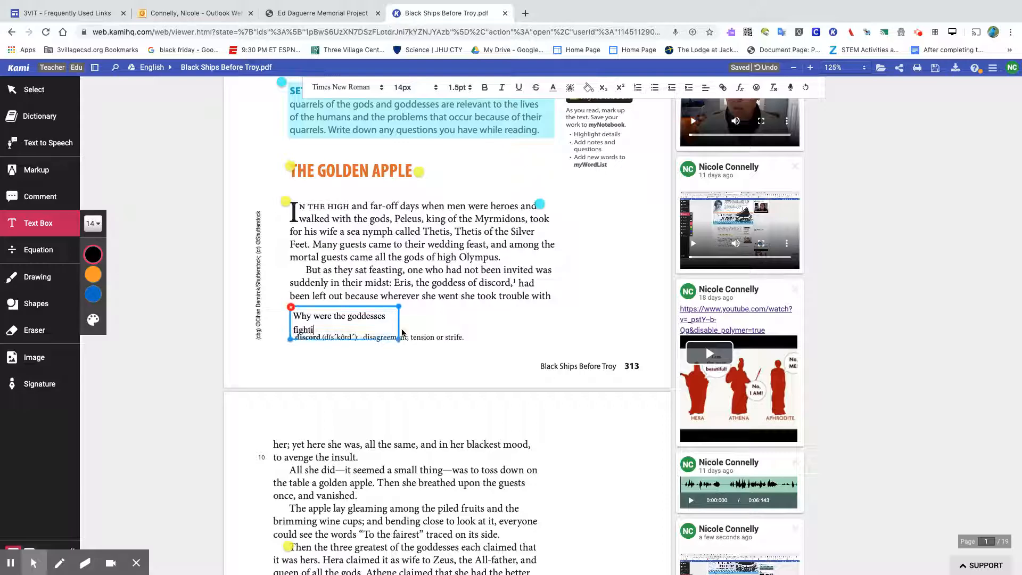
type("ng?")
left_click_drag(399, 339, 438, 324)
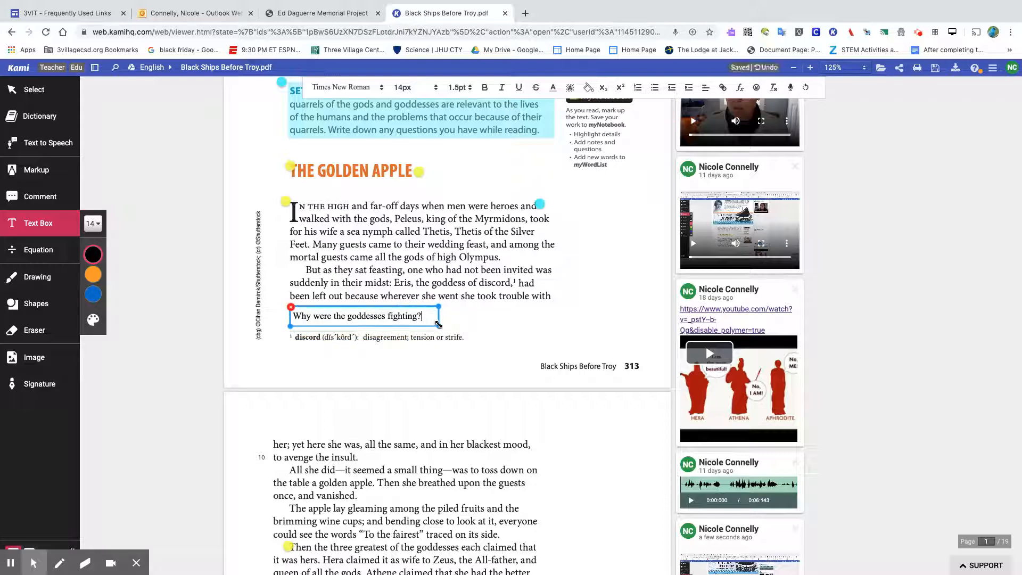
Move the question text box below the "discord" footnote, and back up into the blank space above it, centred under the paragraph.
left_click_drag(378, 304, 362, 356)
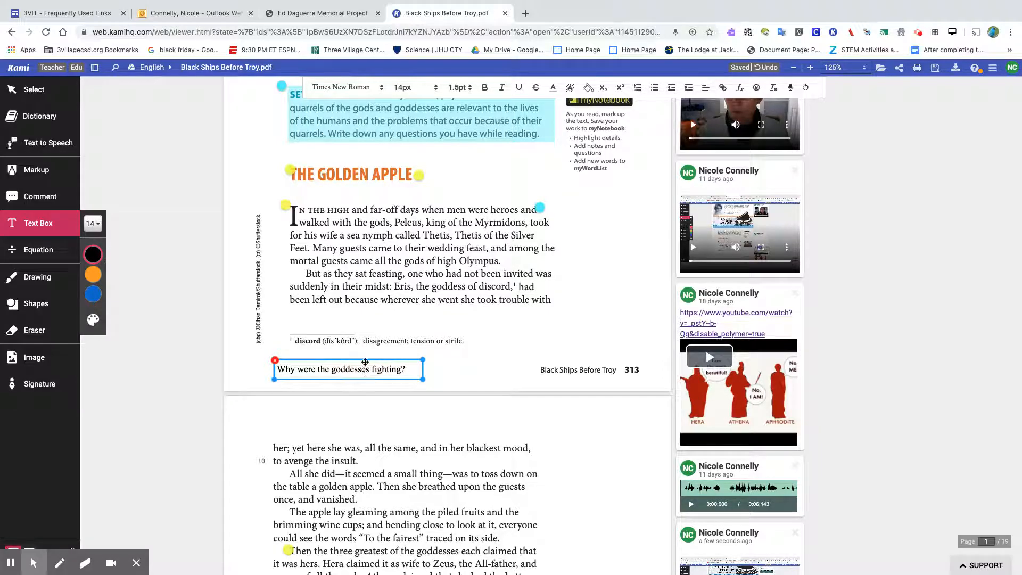
left_click_drag(369, 360, 471, 314)
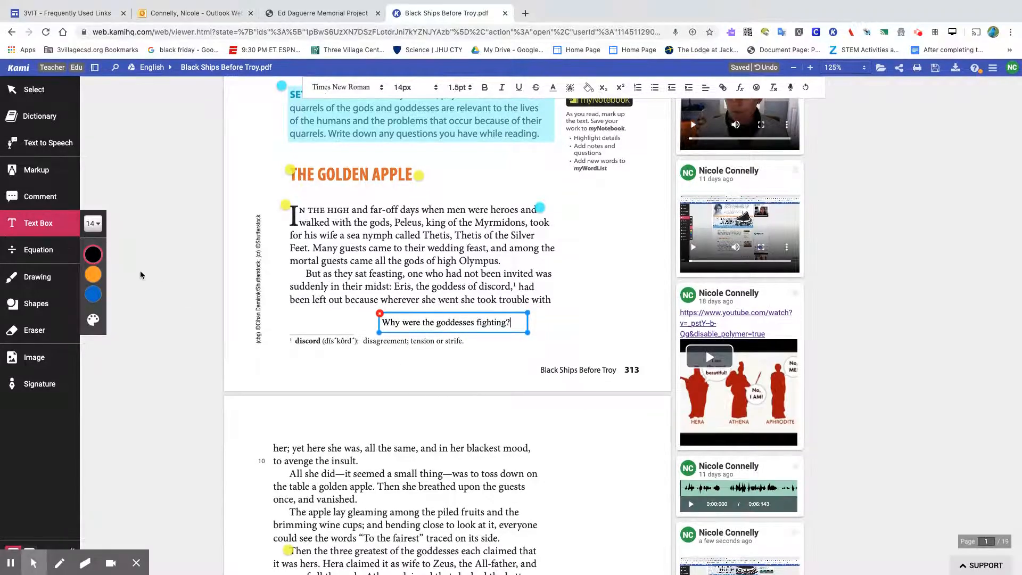
mouse_move(102, 266)
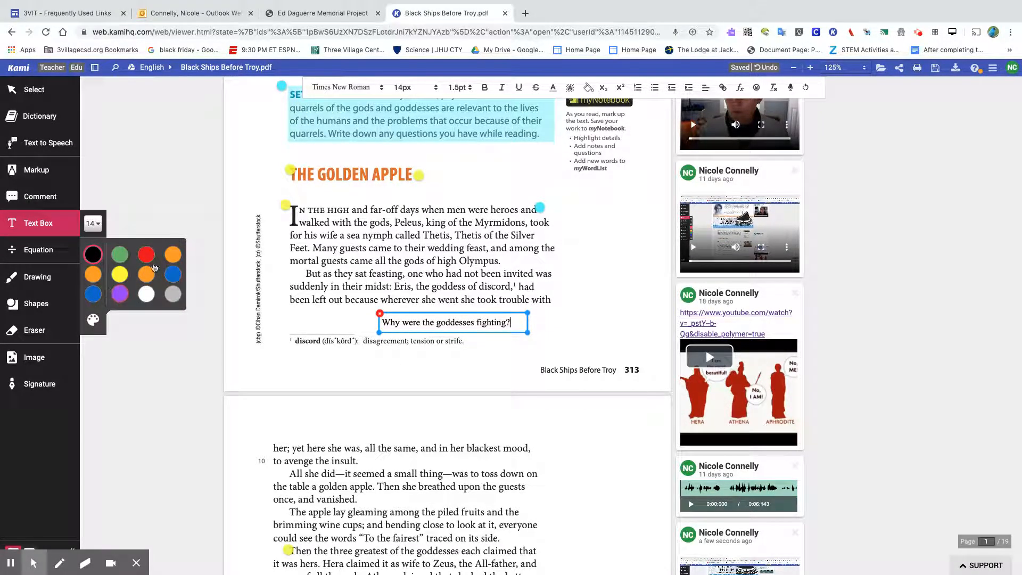
Draw a blue freehand circle around the word "guests" in "mortal guests came", and erase the drawing.
left_click(37, 278)
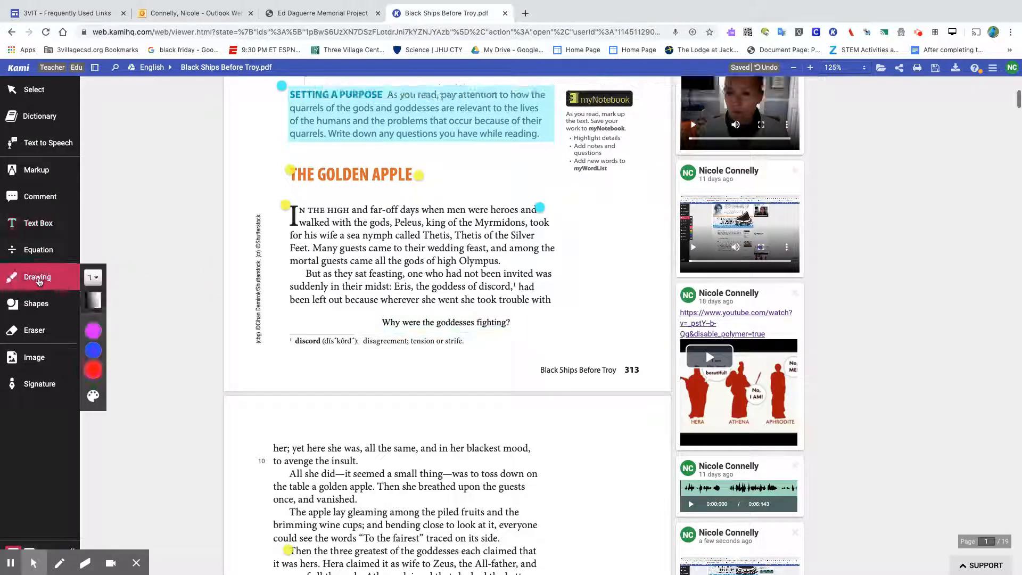
mouse_move(94, 353)
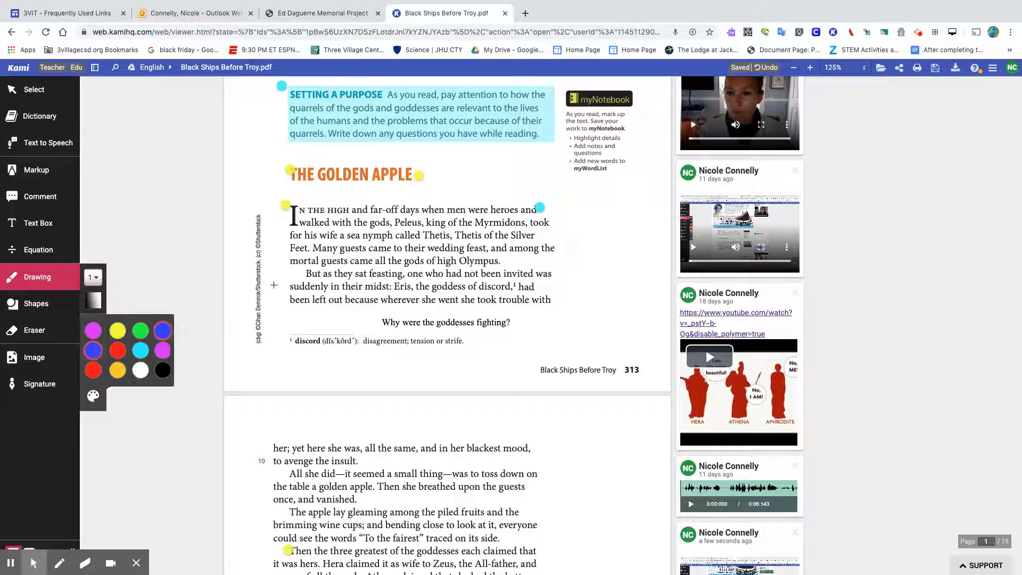
mouse_move(338, 256)
left_mouse_down()
mouse_move(322, 261)
mouse_move(350, 258)
left_mouse_up()
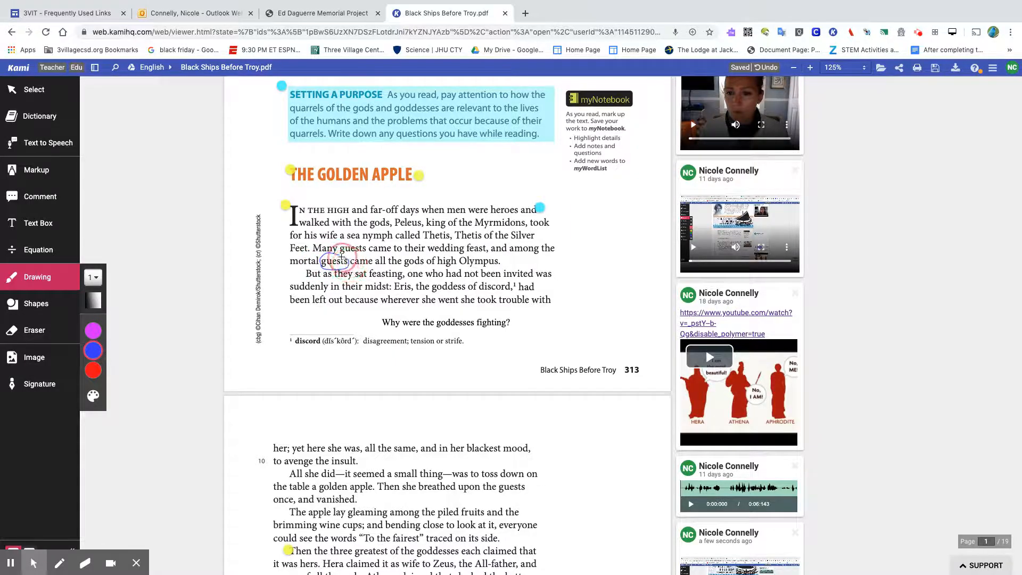
left_click(31, 332)
left_click_drag(331, 251, 352, 272)
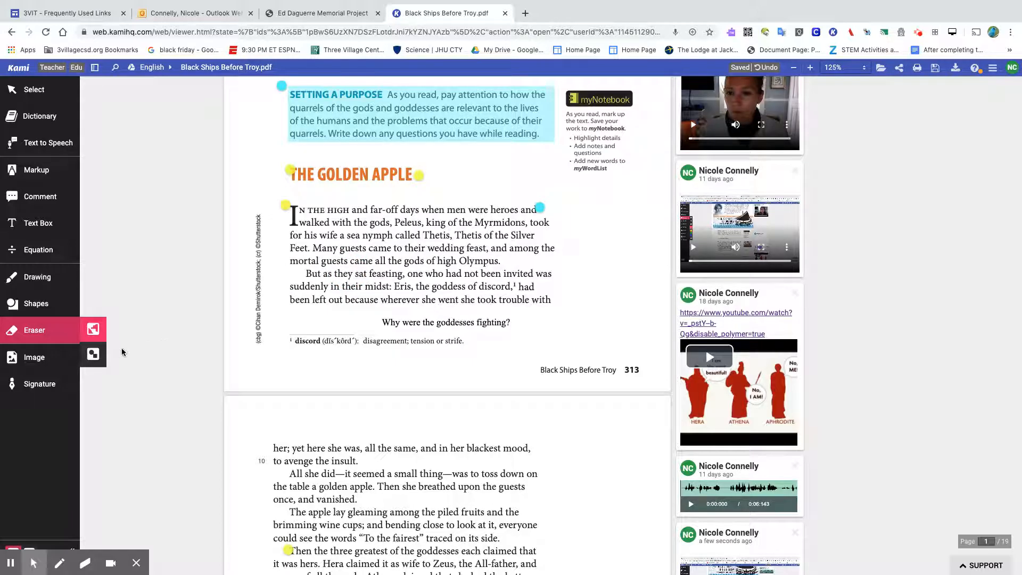
Open the Google image search for inserting a picture, authorizing access with the Google account.
left_click(38, 361)
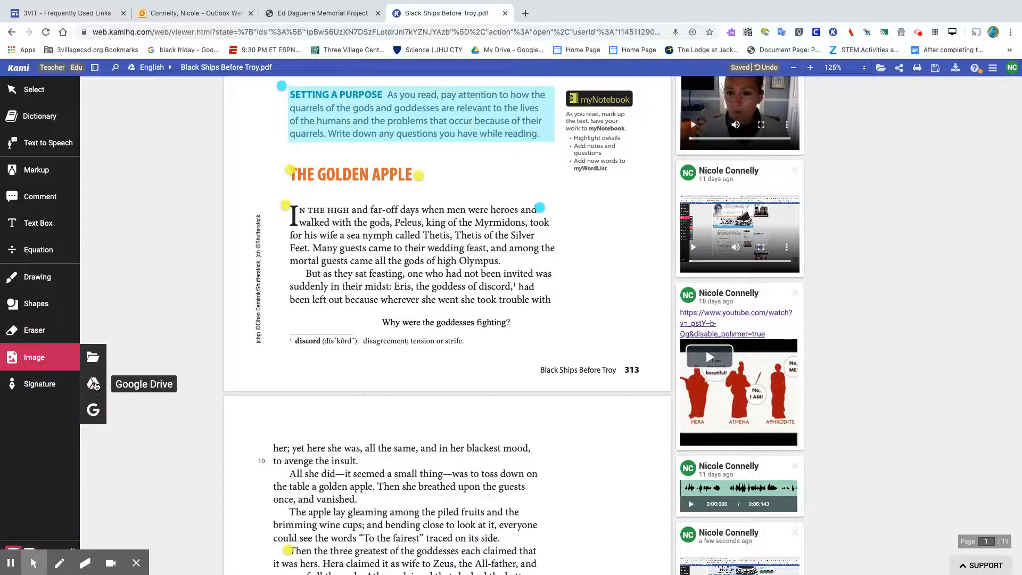
left_click(93, 411)
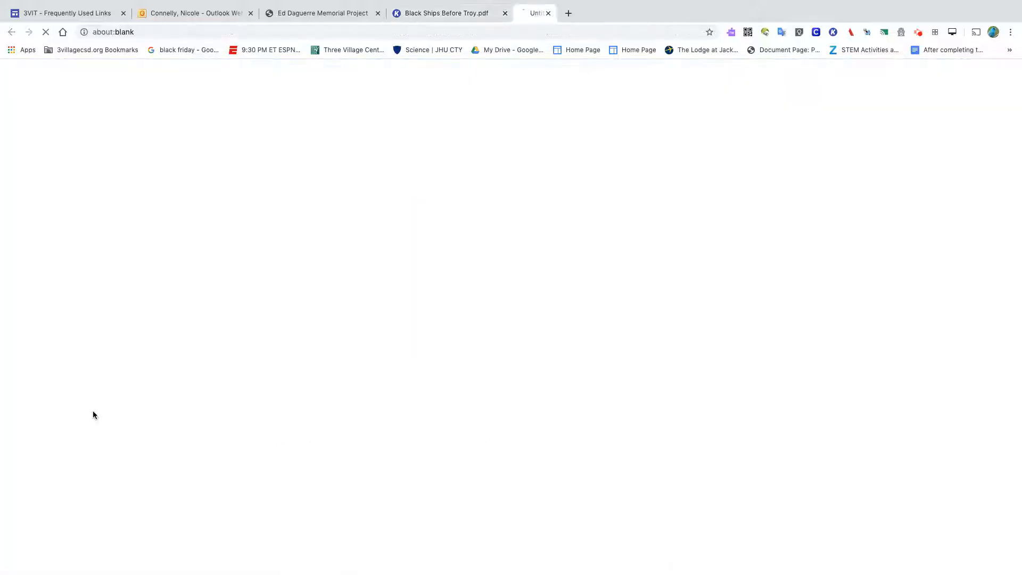
left_click(633, 13)
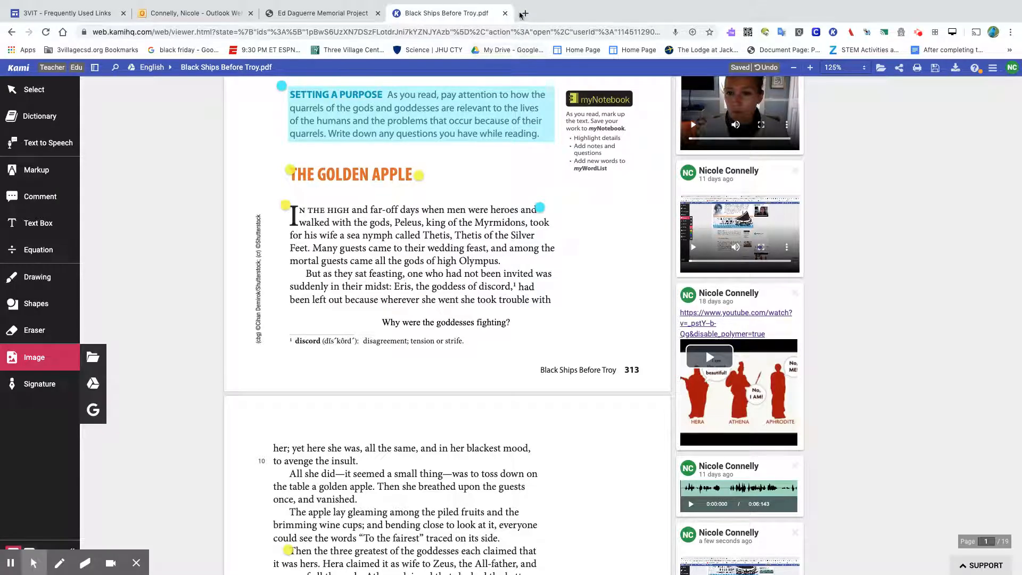
left_click(93, 410)
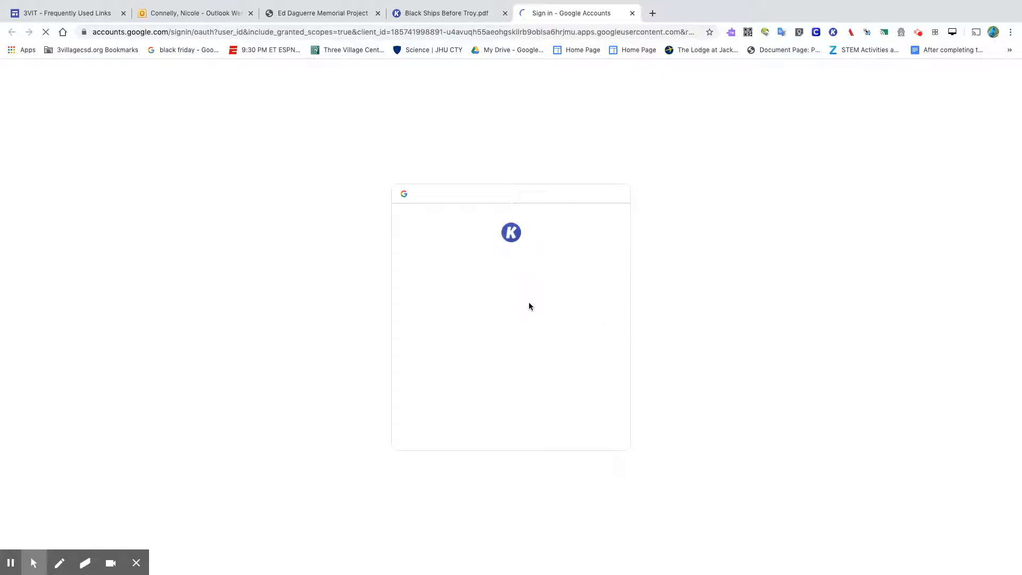
left_click(461, 269)
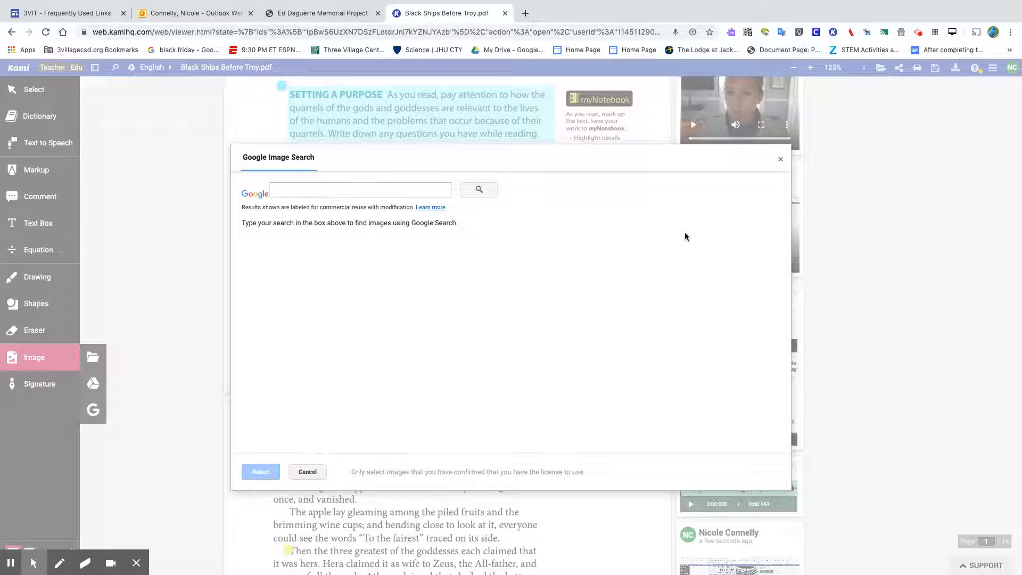
Search Google images for "golden apple" and insert the yellow cartoon apple over the Golden Apple paragraphs.
left_click(367, 190)
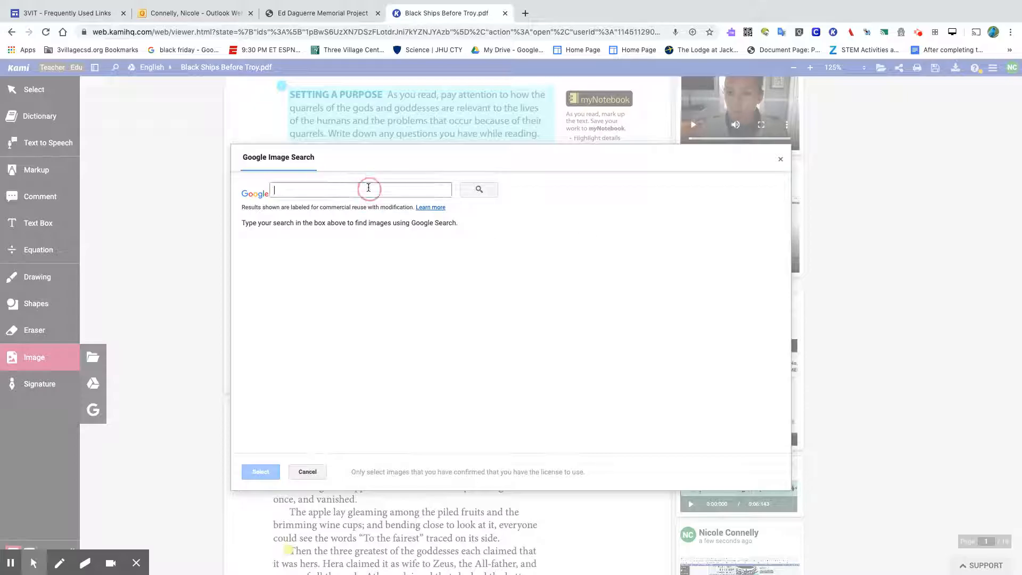
type("golden apple")
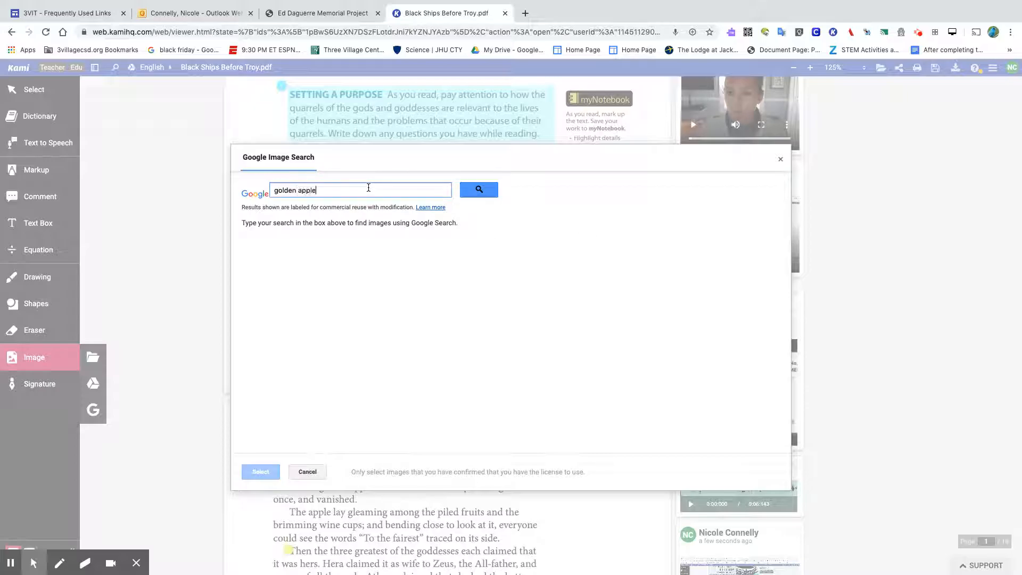
key("Return")
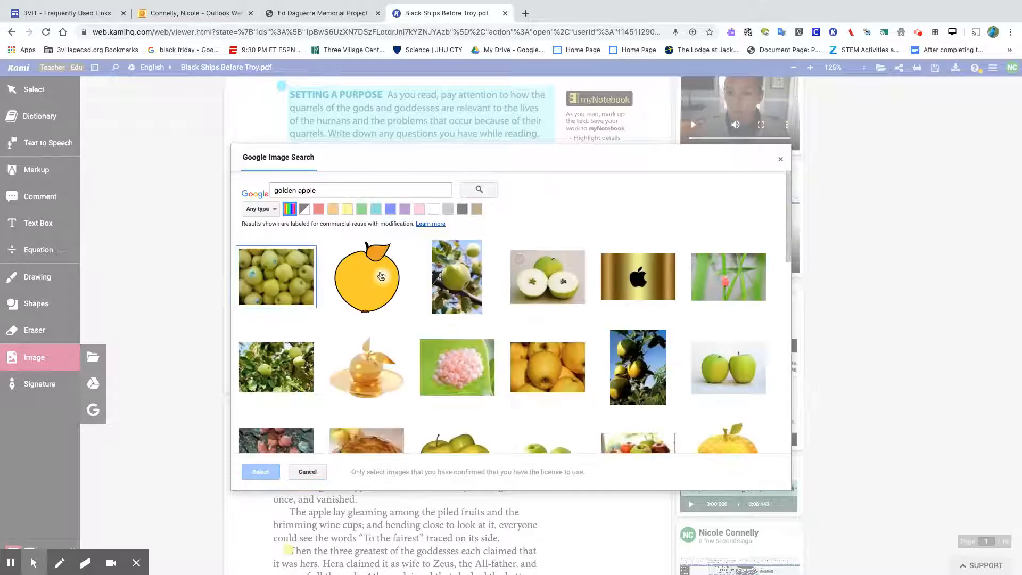
left_click(359, 270)
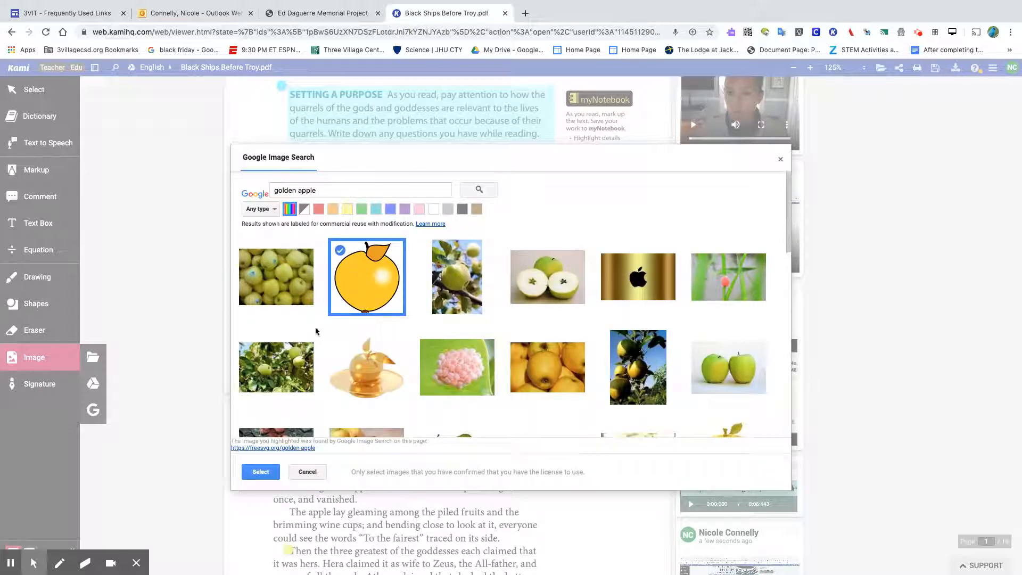
left_click(266, 477)
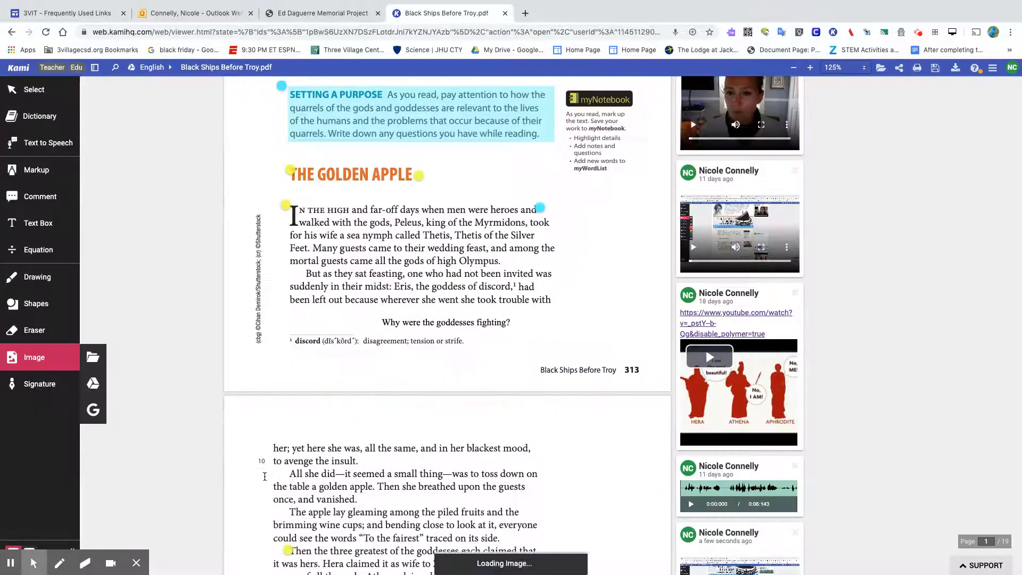
left_click(513, 286)
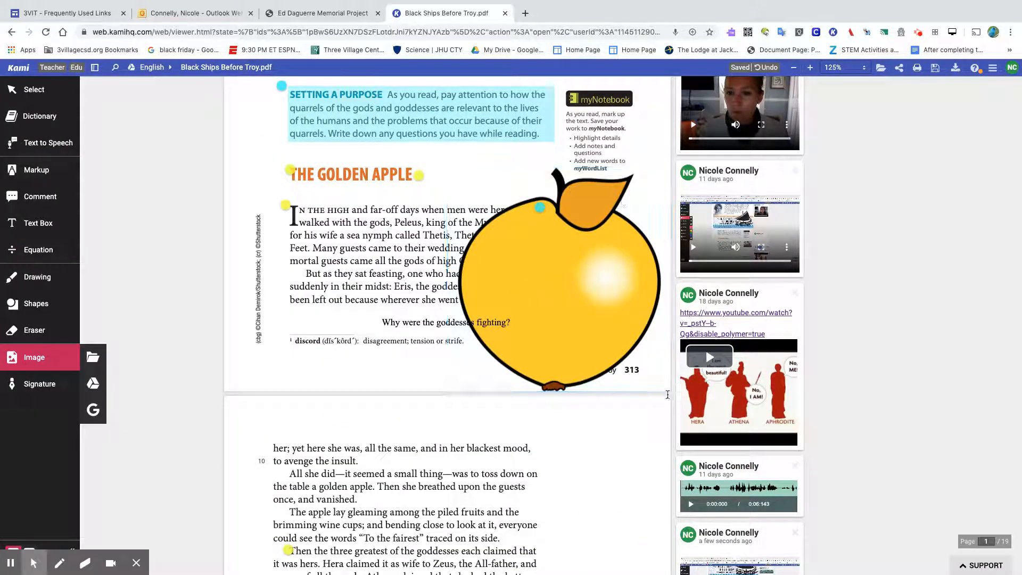
Shrink and place the apple image beside the "The Golden Apple" heading, and delete it.
left_click_drag(671, 391, 452, 170)
mouse_move(458, 162)
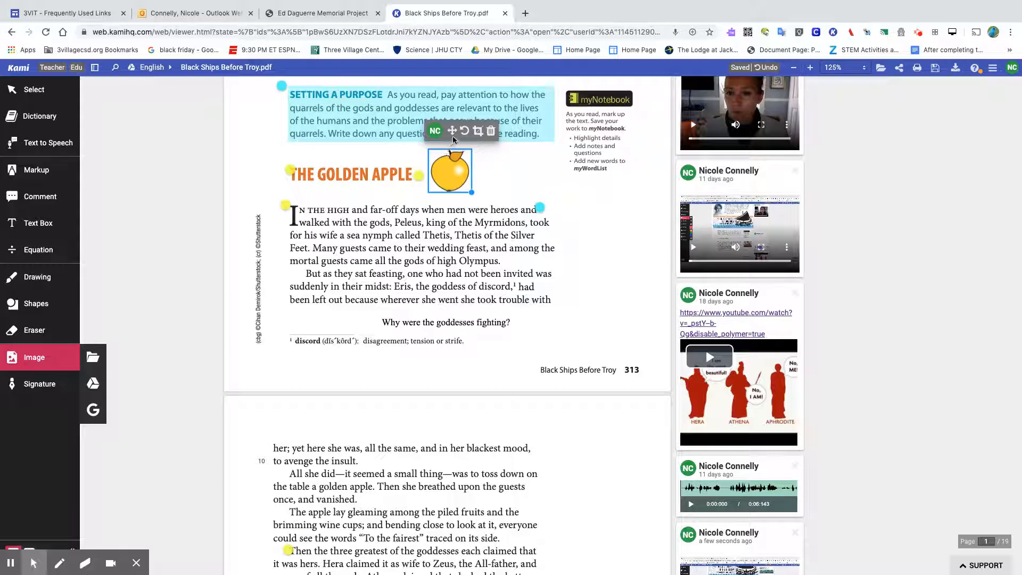
left_click(491, 136)
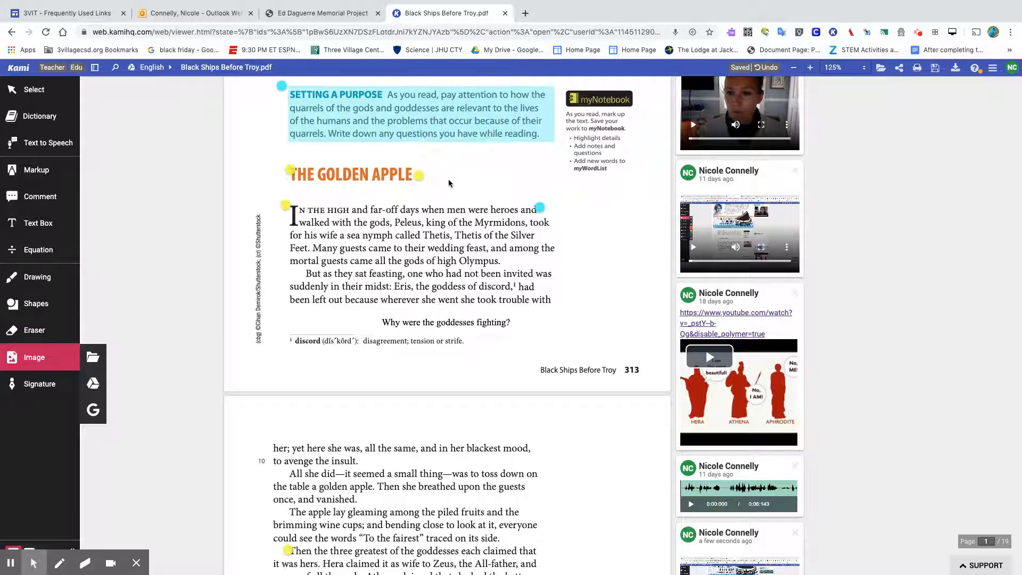
scroll(458, 170, "up", 5)
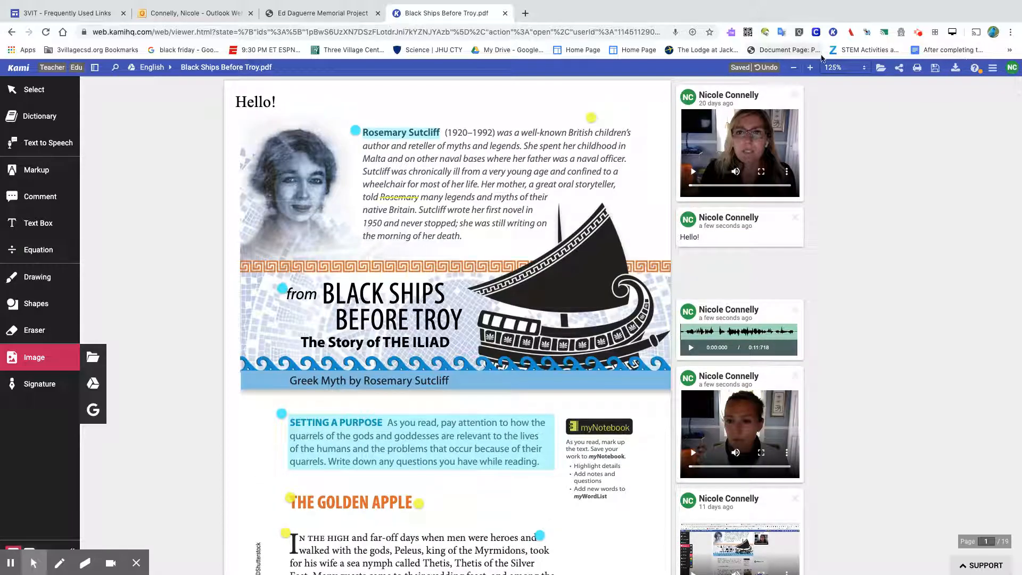